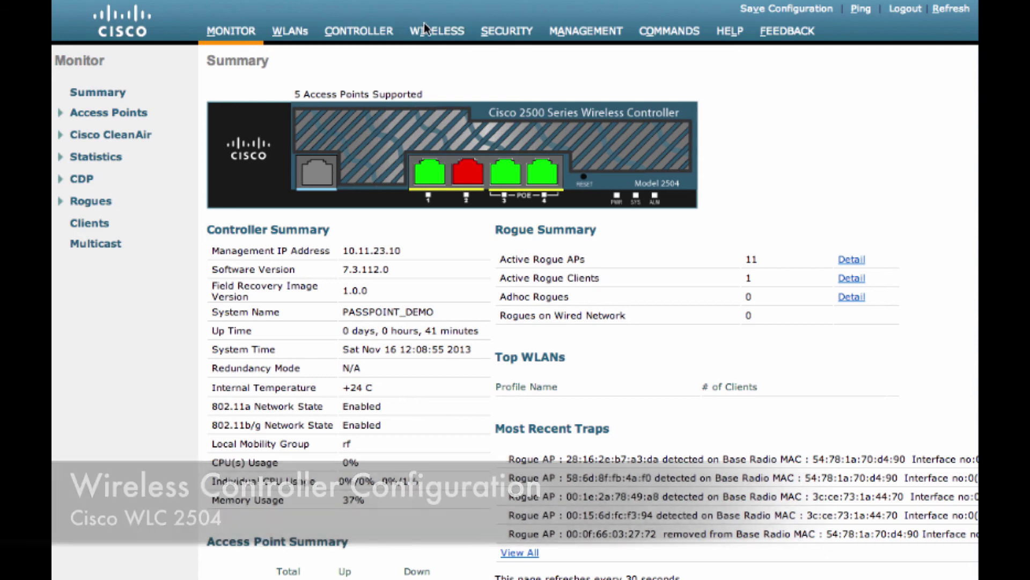
Step: Show the controller's wireless access points after logging in to the monitoring summary
click(424, 32)
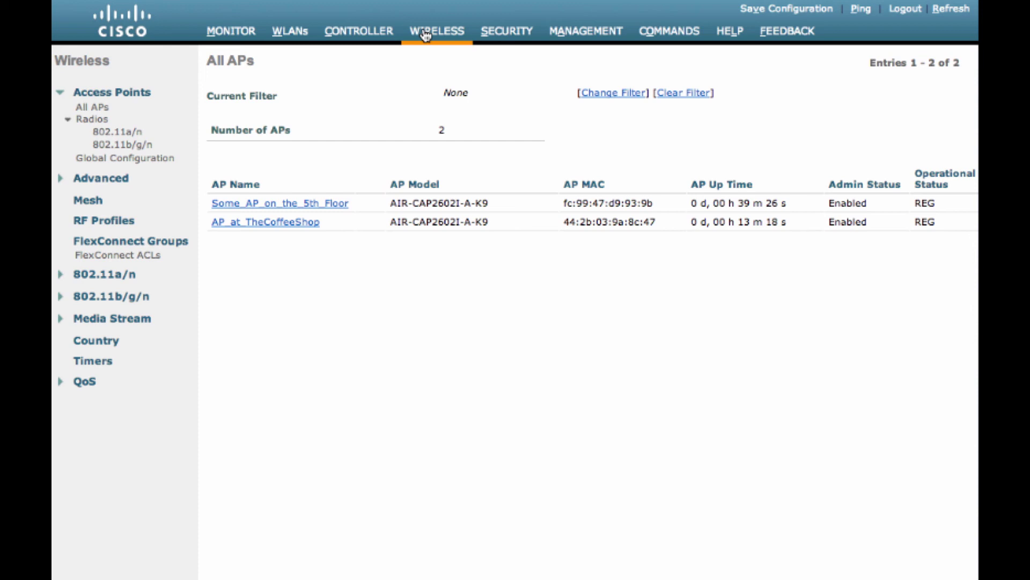
Step: Review the WLANs list and the controller's AP groups under Advanced, including CoffeeShop
click(284, 36)
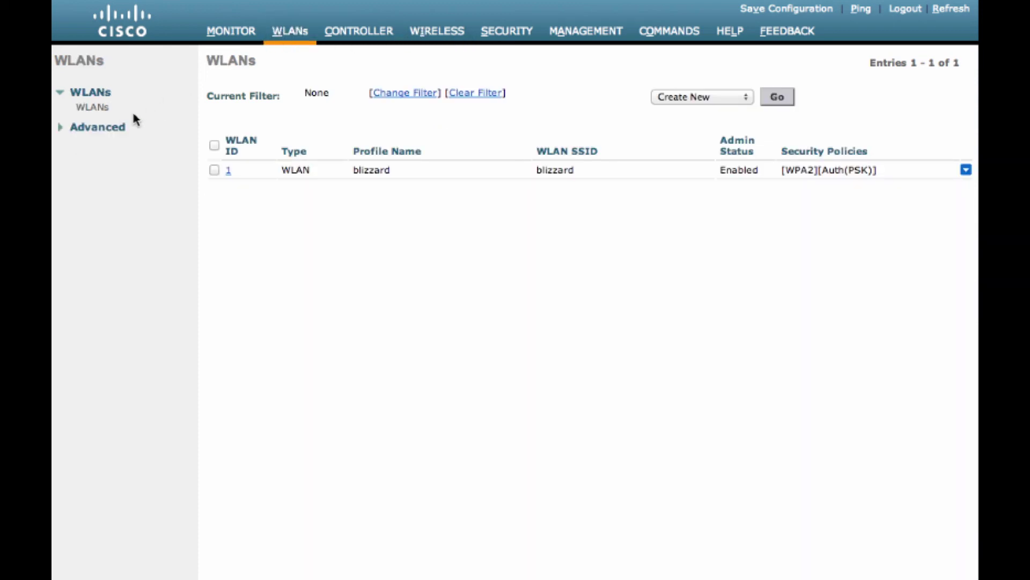
click(113, 128)
click(113, 148)
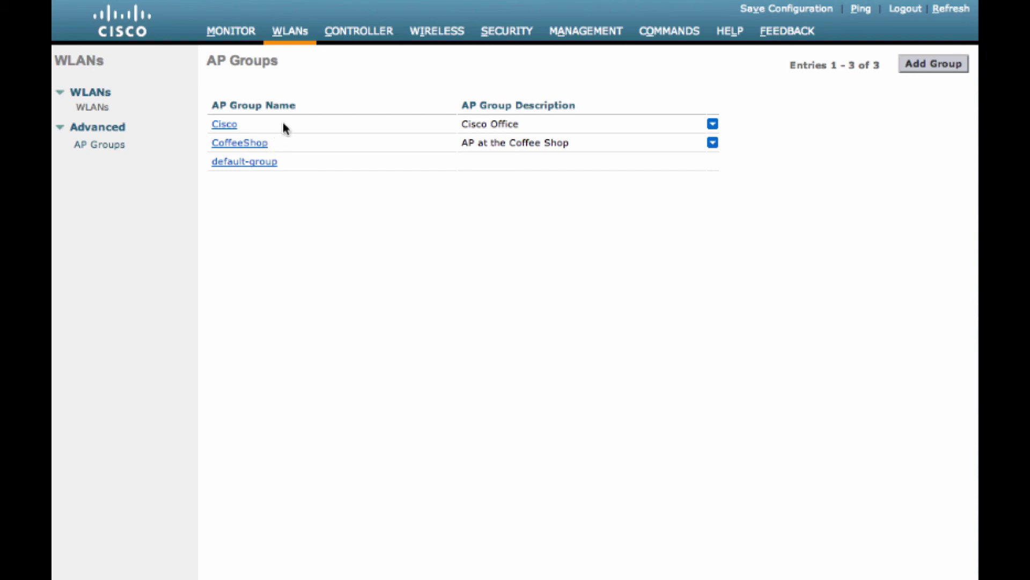
Step: Create a new WLAN with profile name and SSID both CoffeeShop
click(295, 38)
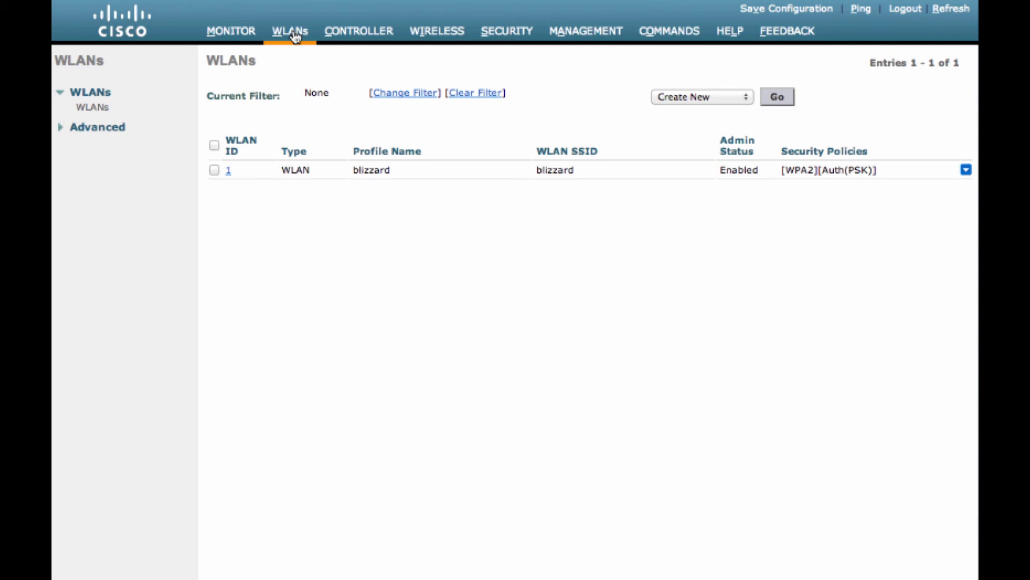
click(779, 98)
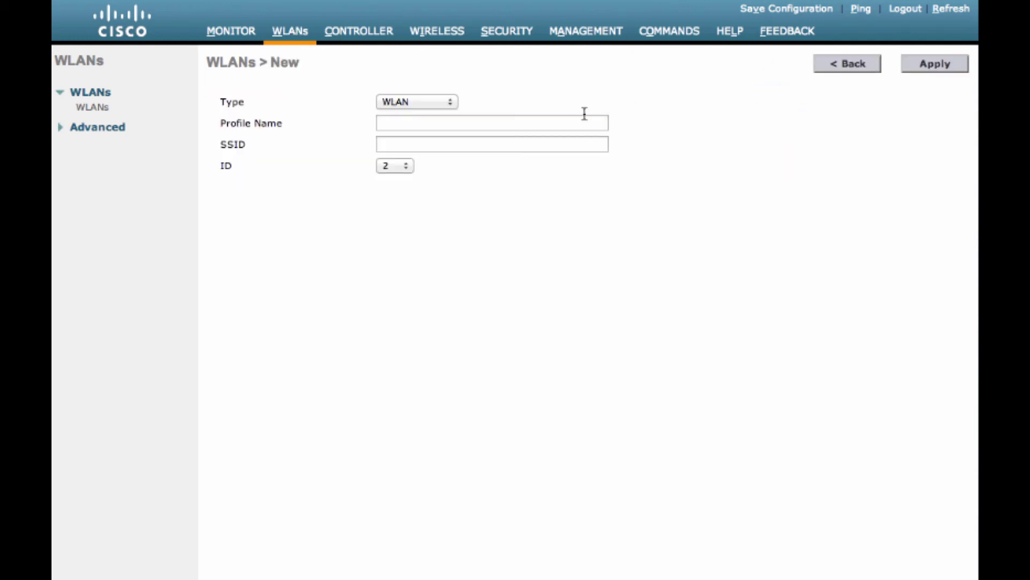
click(580, 115)
text(C)
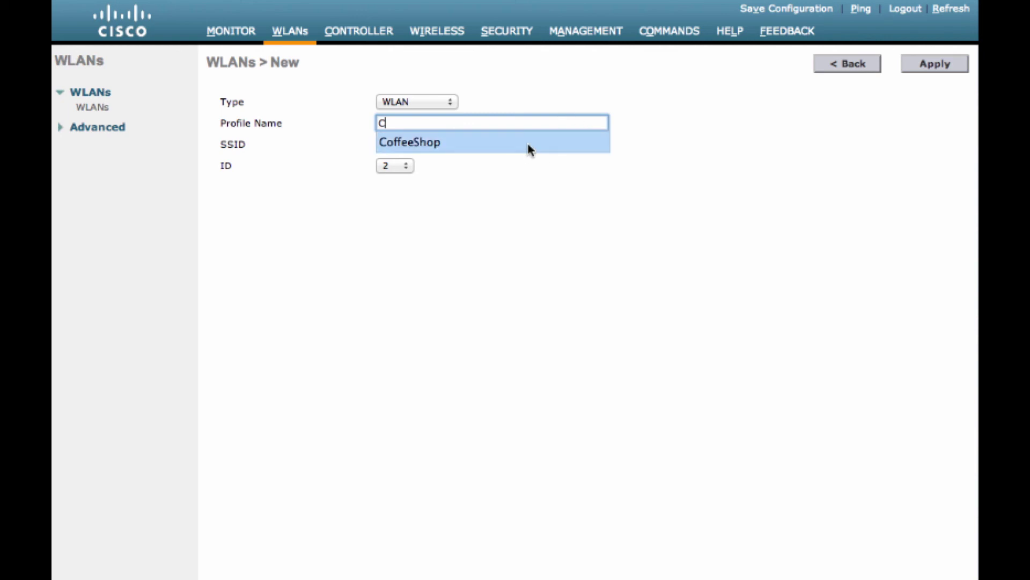
click(528, 142)
text(C)
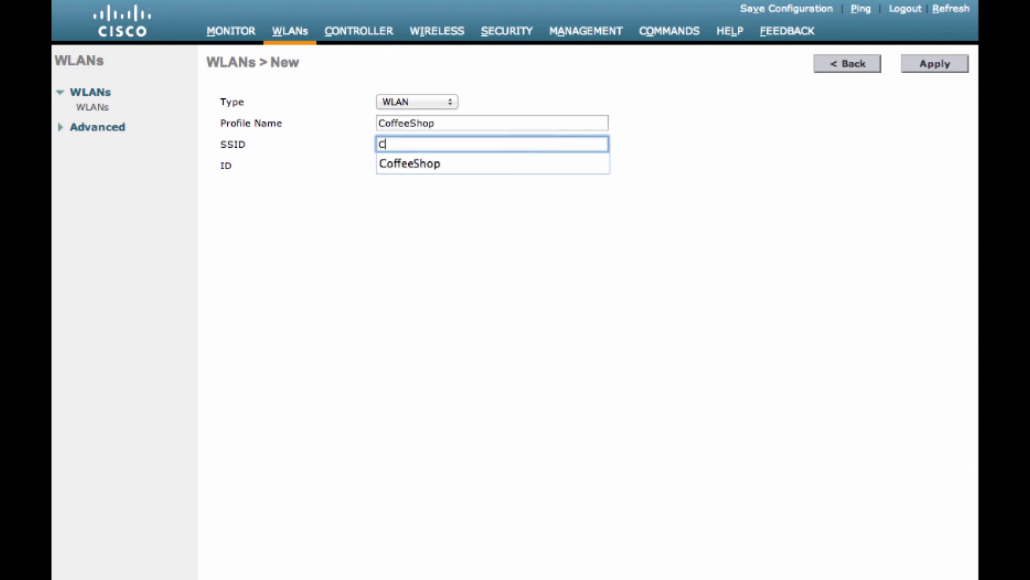
click(505, 167)
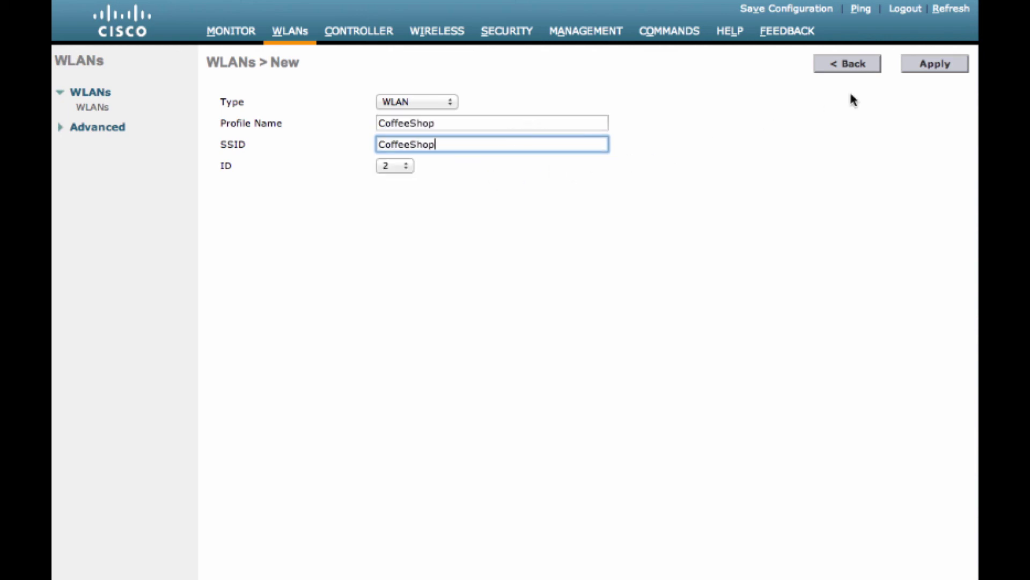
click(935, 64)
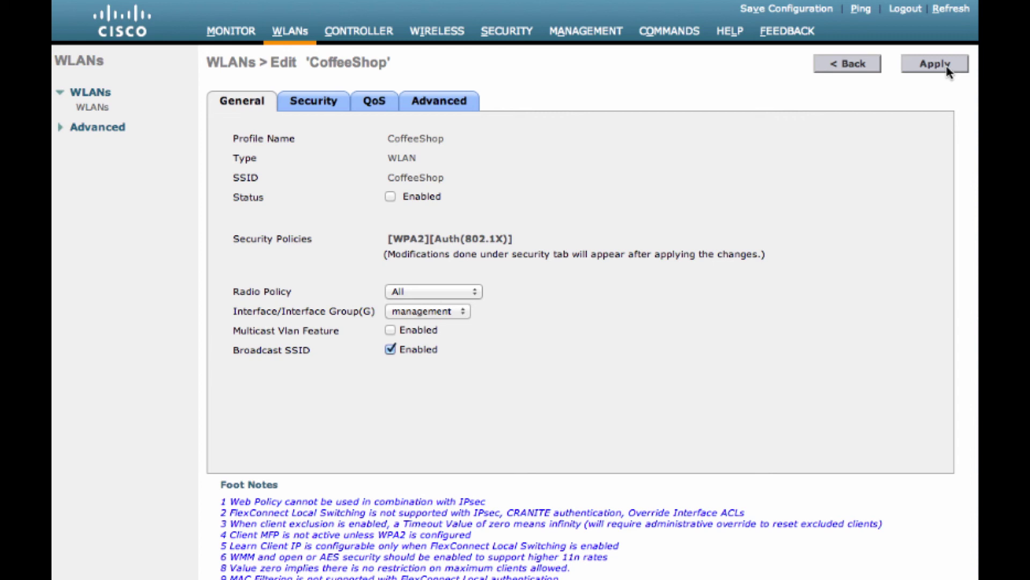
Step: Enable CoffeeShop and set authentication Server 1 to RADIUS 10.11.23.11 port 1812, then save
click(391, 196)
click(313, 102)
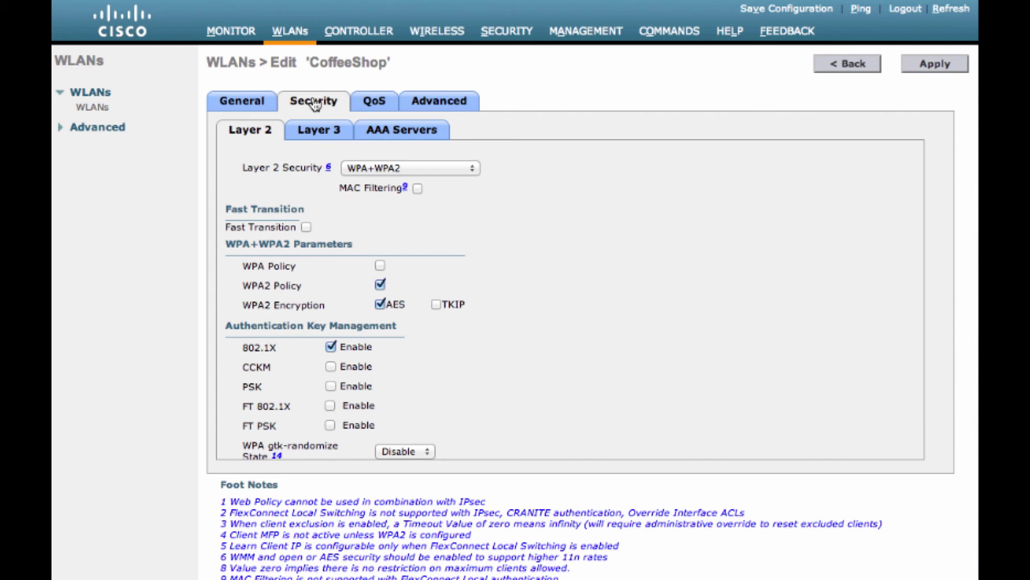
click(400, 132)
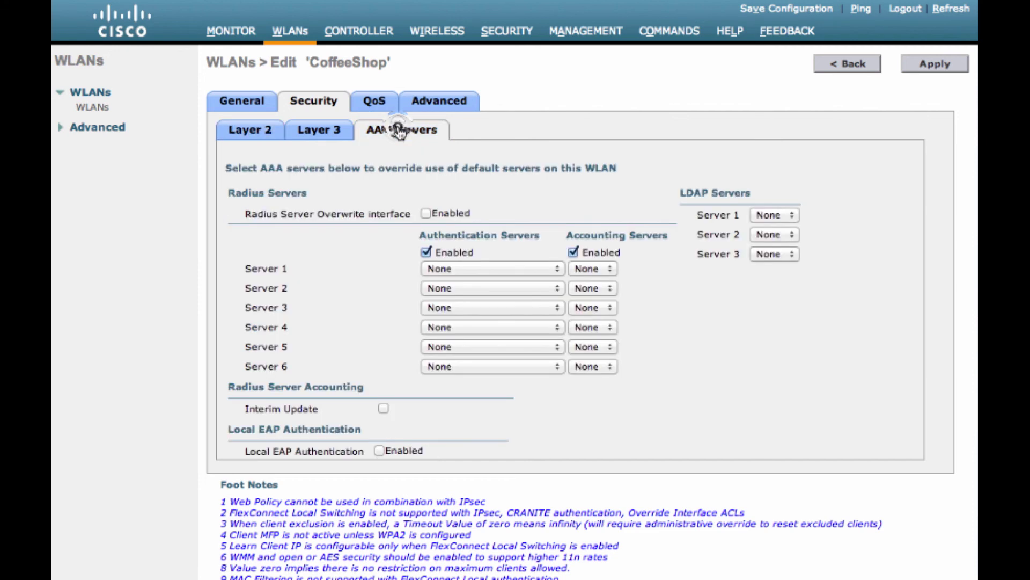
click(557, 267)
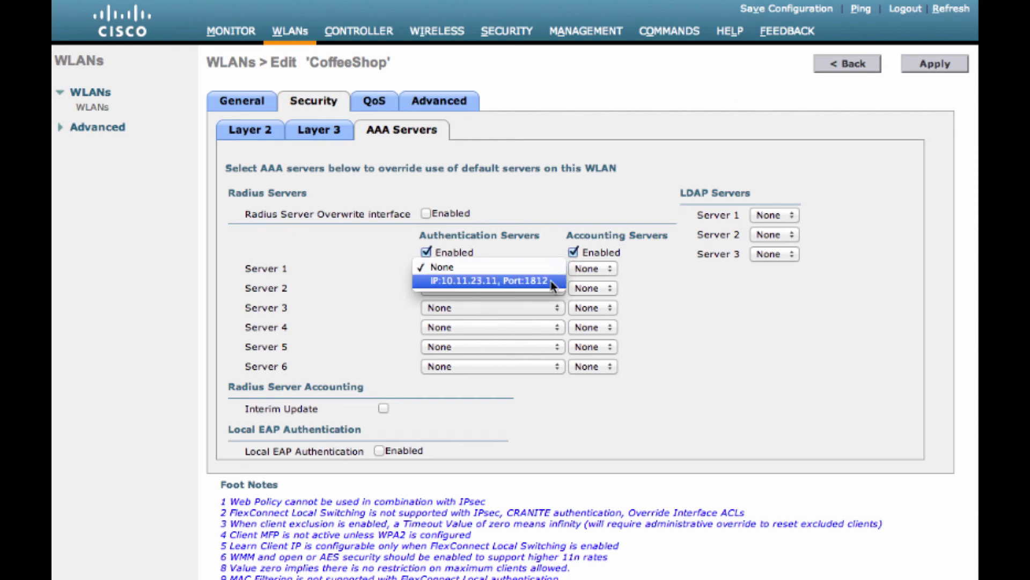
click(553, 281)
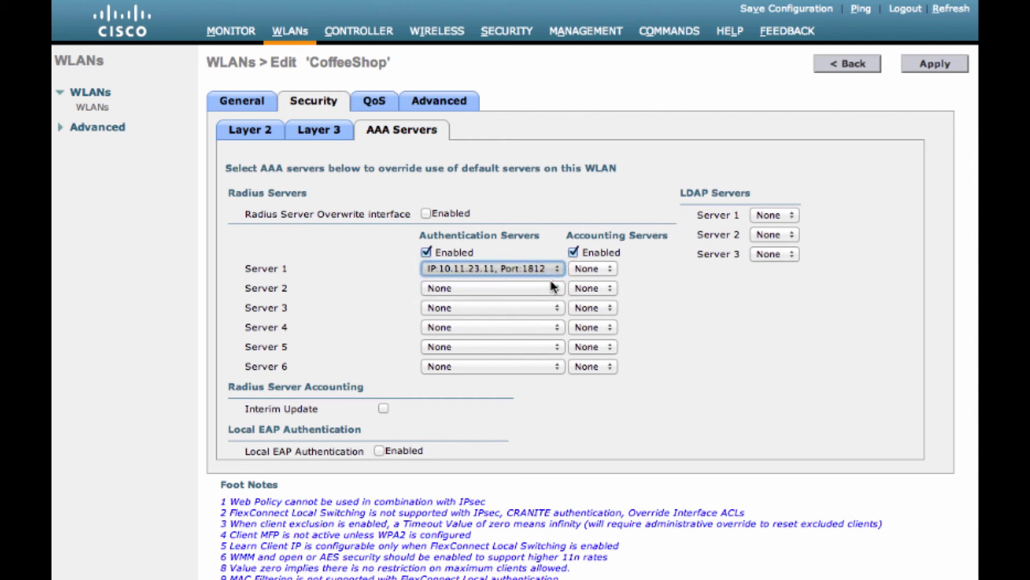
click(926, 65)
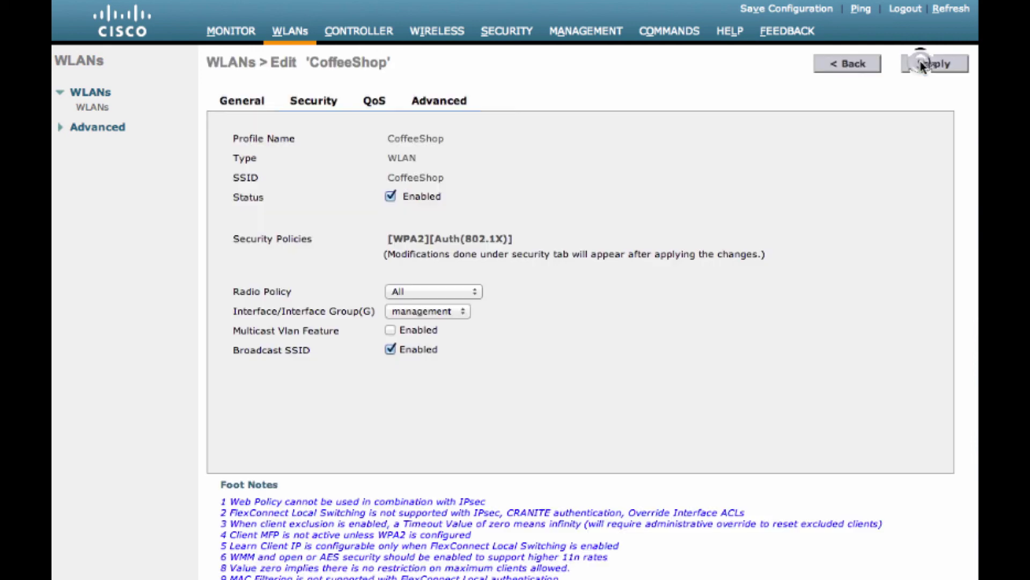
click(855, 67)
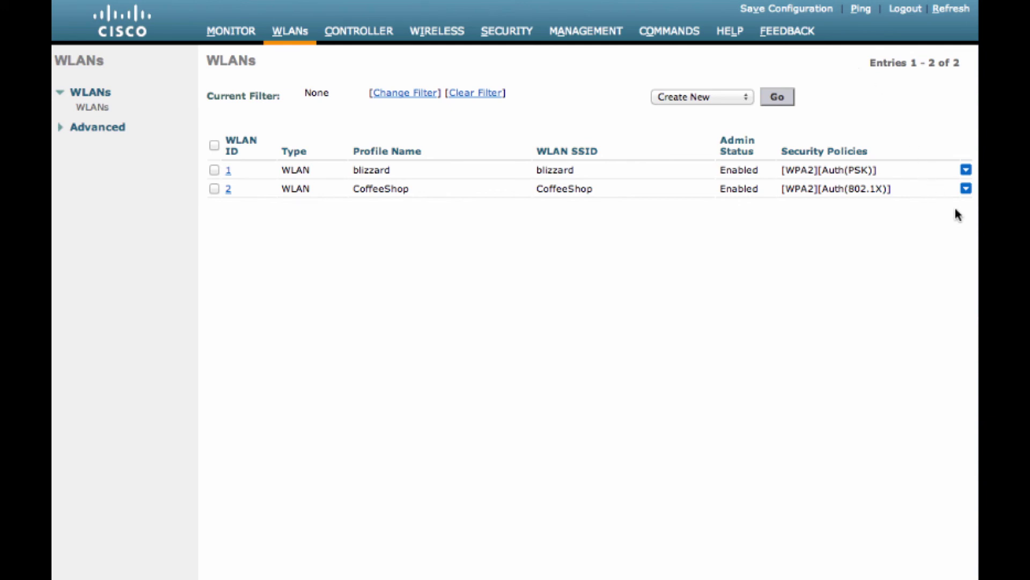
Step: Bring up the CoffeeShop row's options from the WLANs list
click(967, 190)
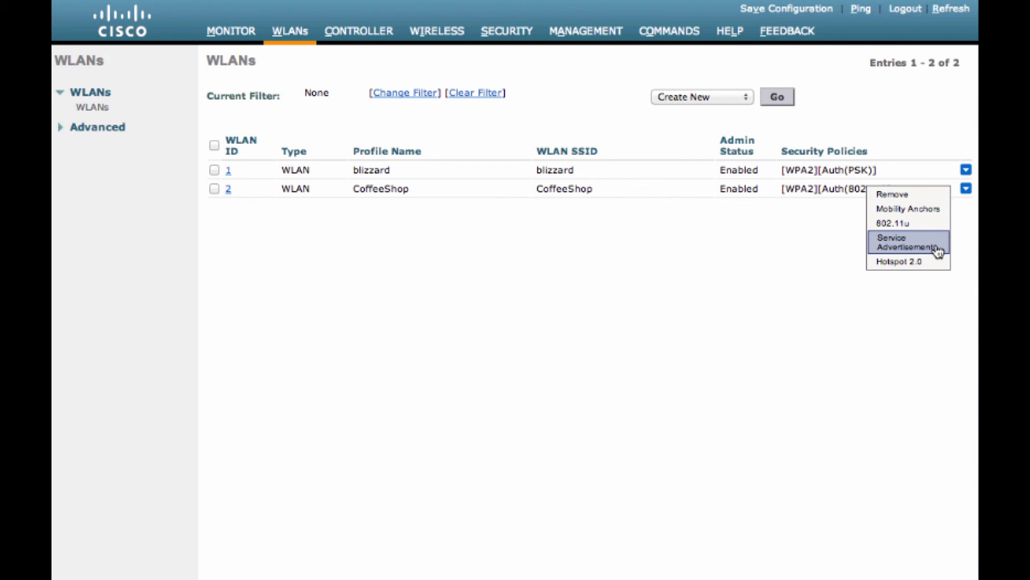
Step: Enable 802.11u for CoffeeShop with network type Private Network and apply it
click(932, 224)
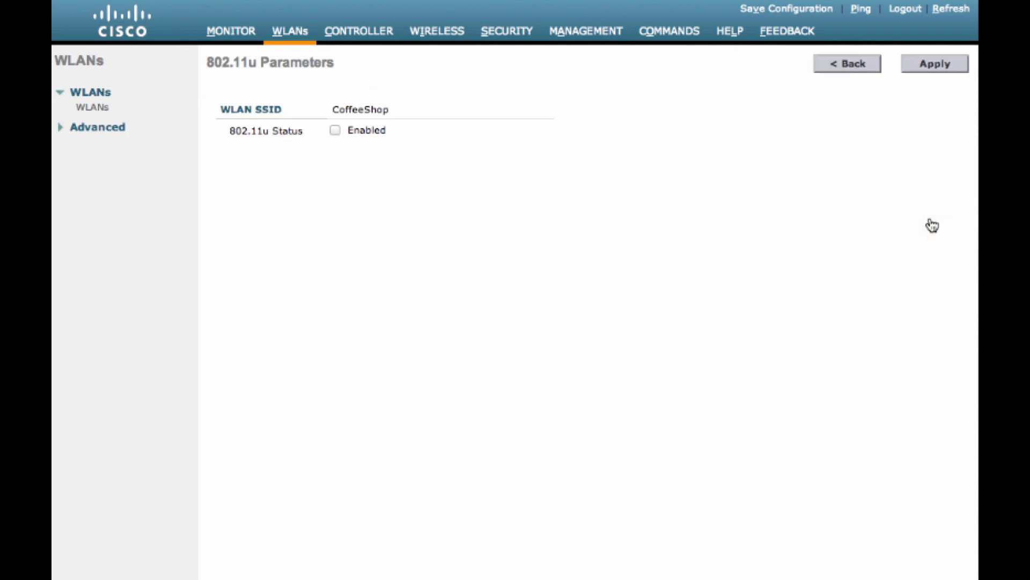
click(339, 129)
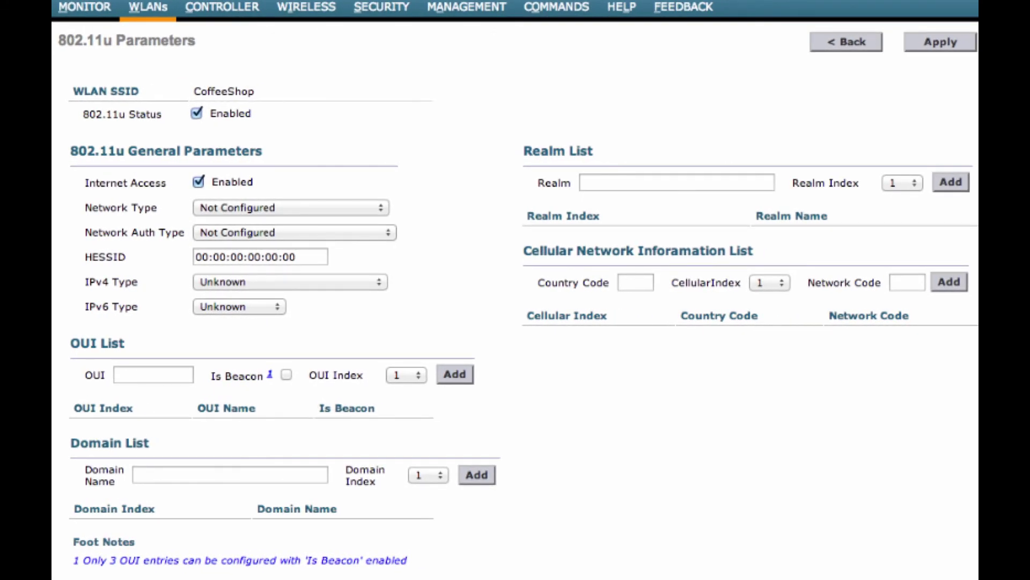
click(290, 208)
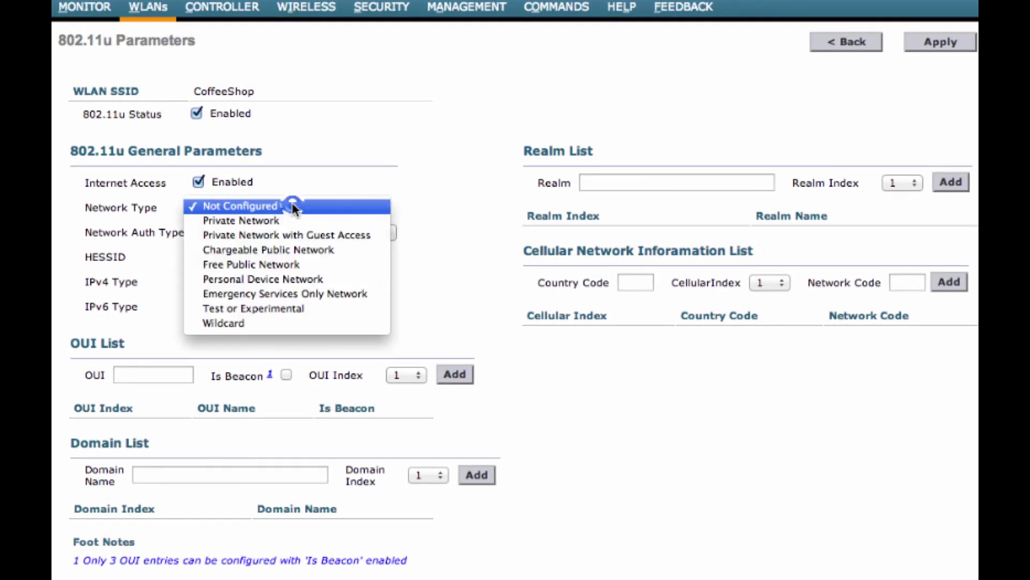
click(303, 219)
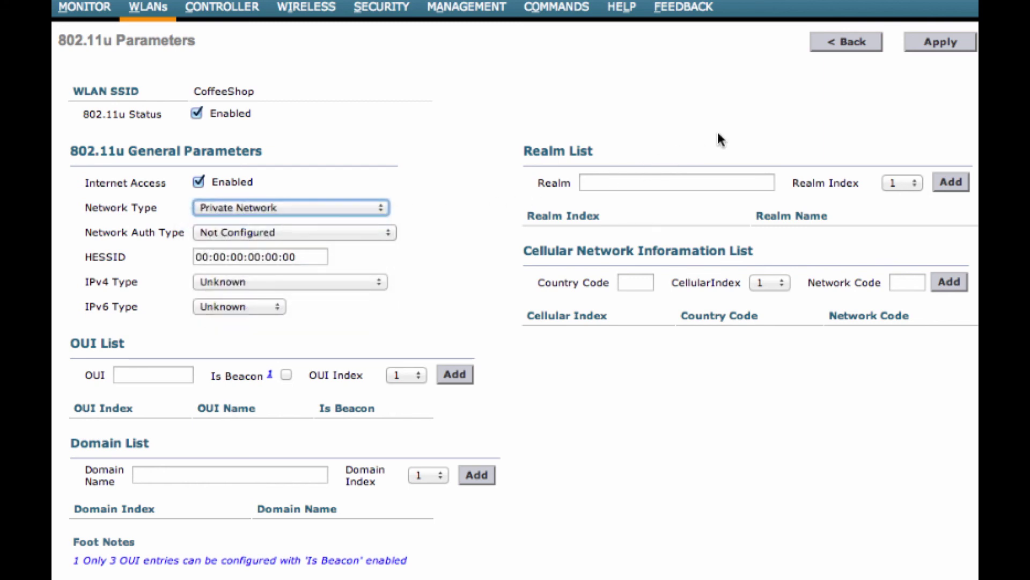
click(926, 43)
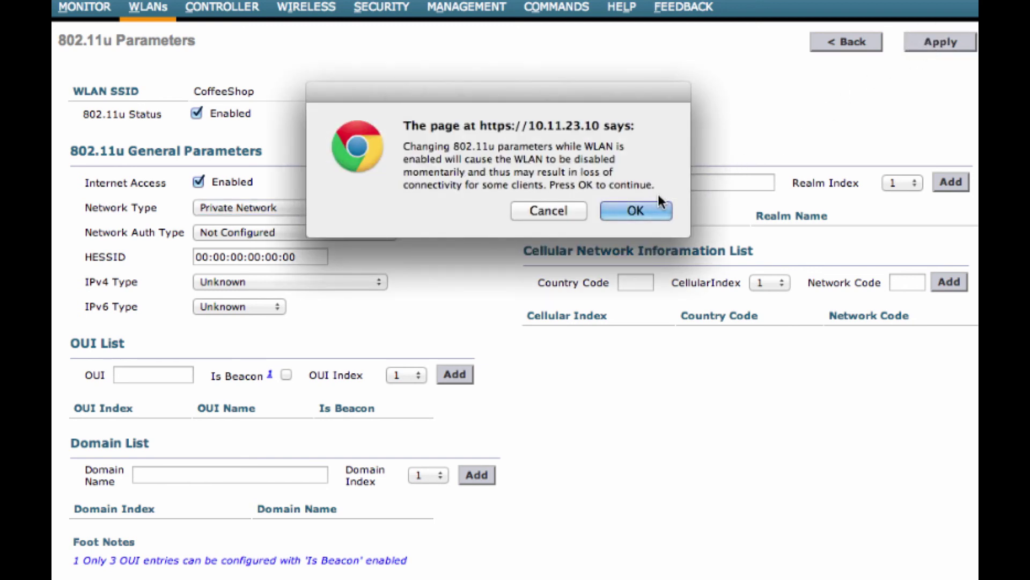
click(636, 211)
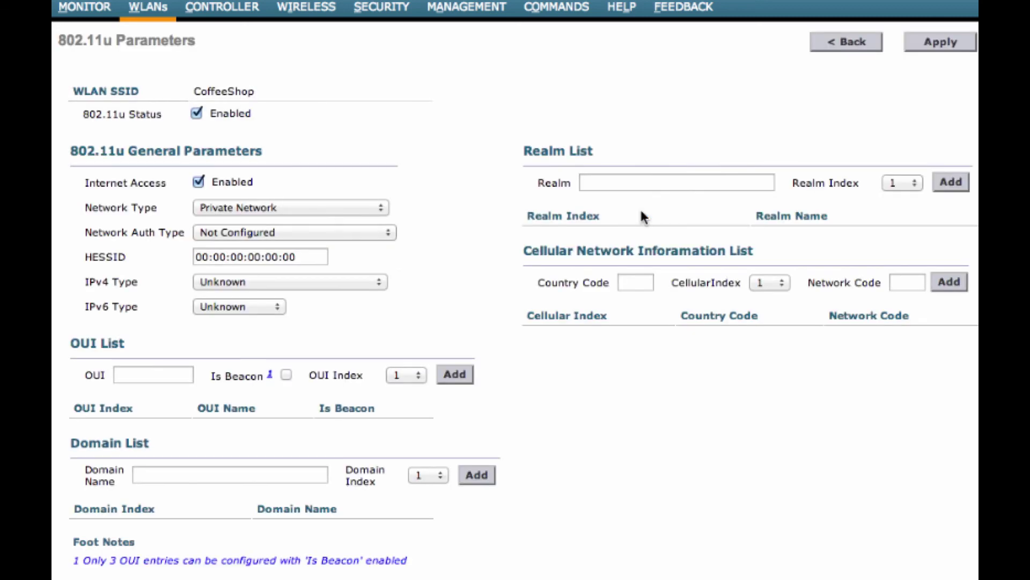
Step: Add sj-tel.com to CoffeeShop's 802.11u domain list
click(238, 475)
text(s)
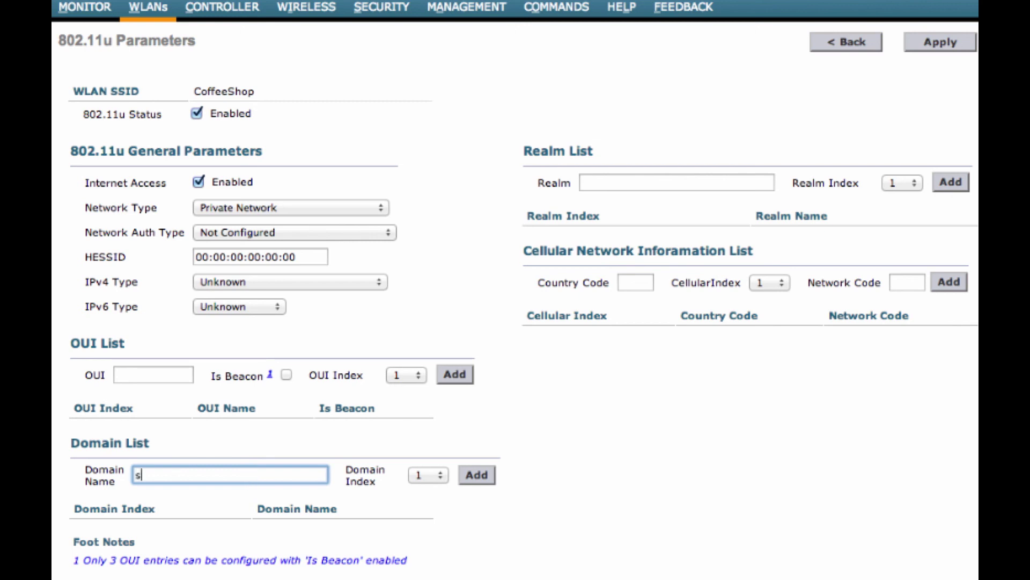
text(i-tel.co)
text(m)
click(477, 475)
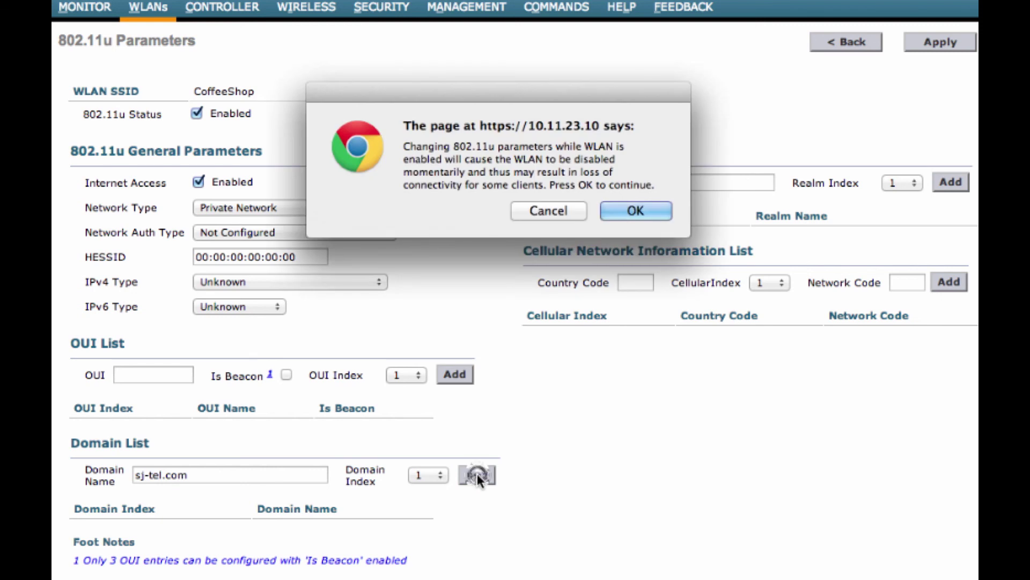
click(628, 210)
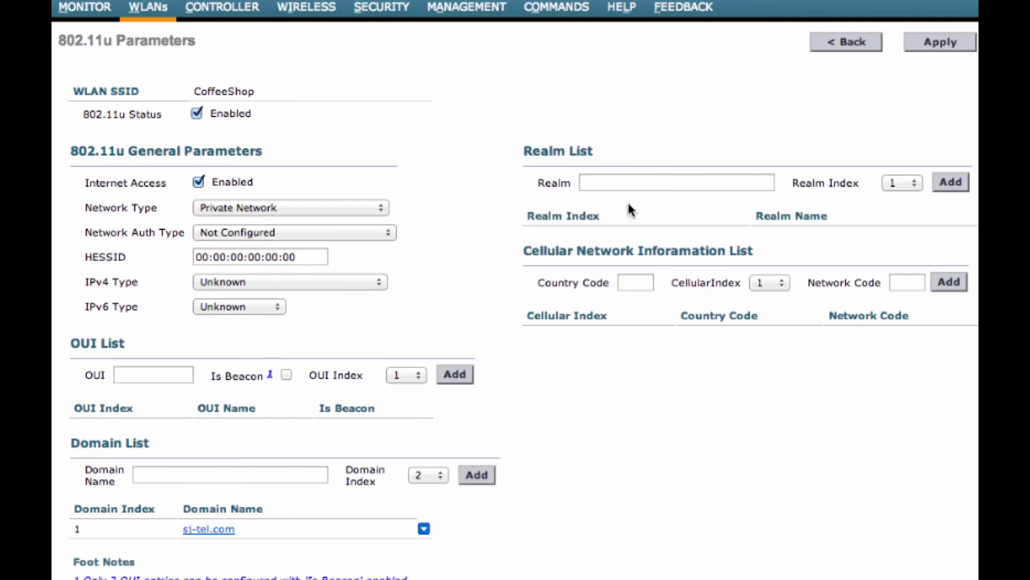
Step: Enable Hotspot 2.0 for CoffeeShop, apply it, and return to the WLANs list
click(148, 9)
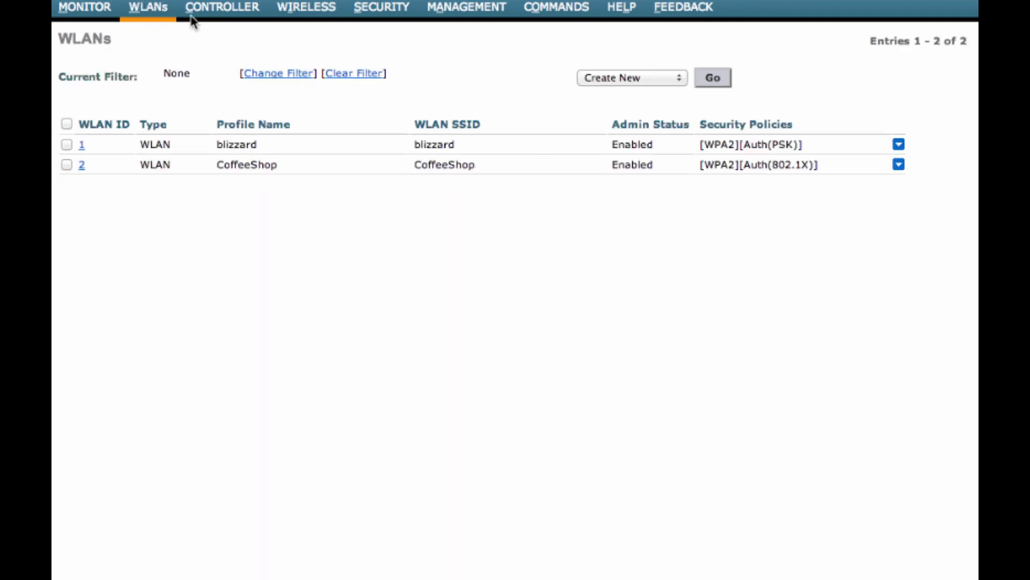
click(898, 164)
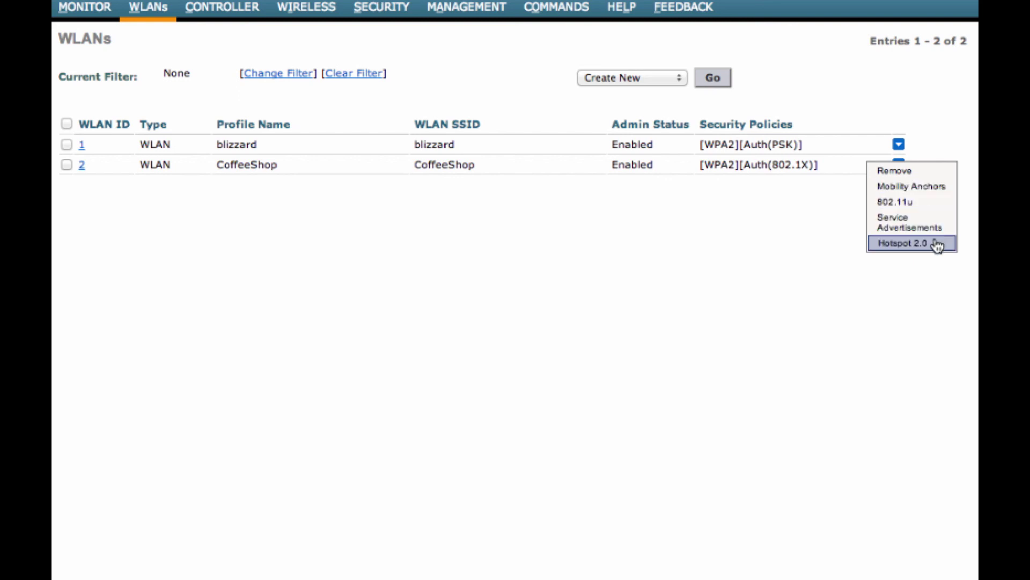
click(903, 243)
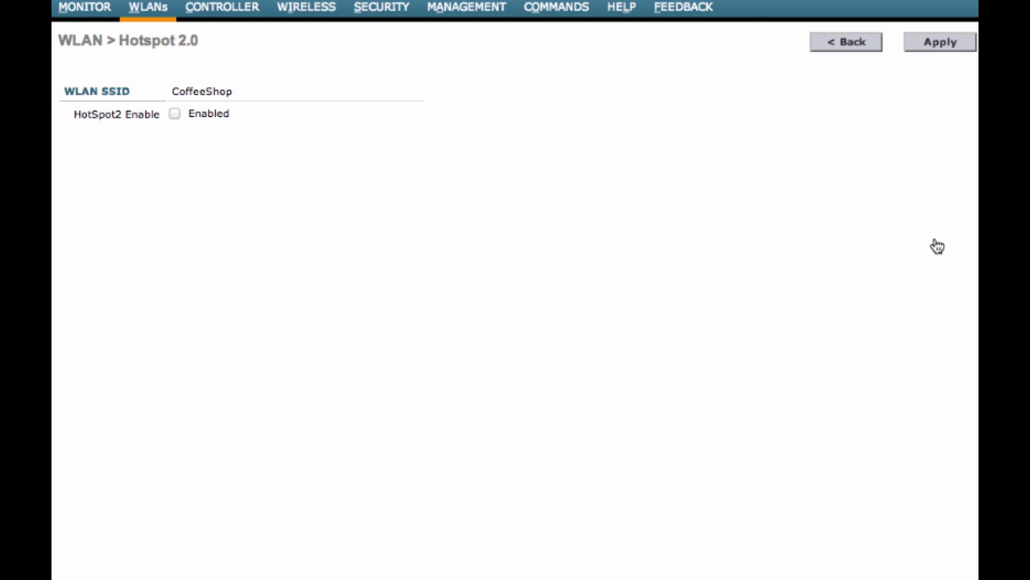
click(175, 113)
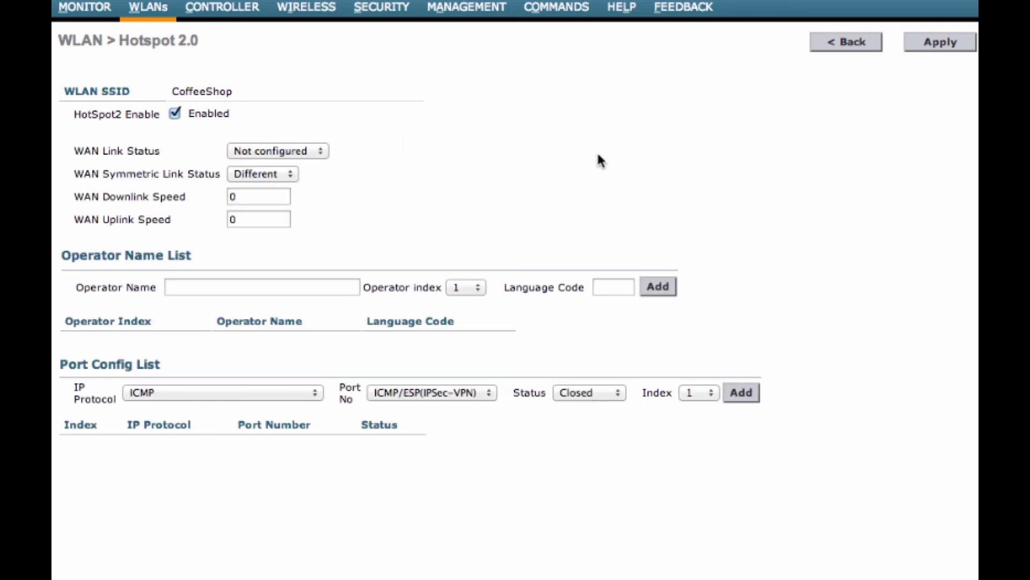
click(937, 47)
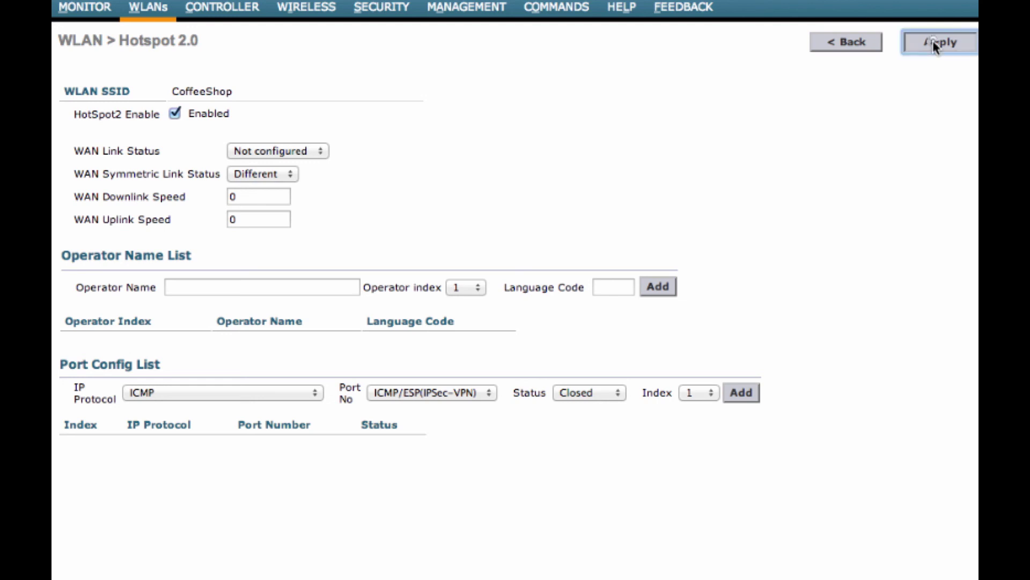
click(639, 210)
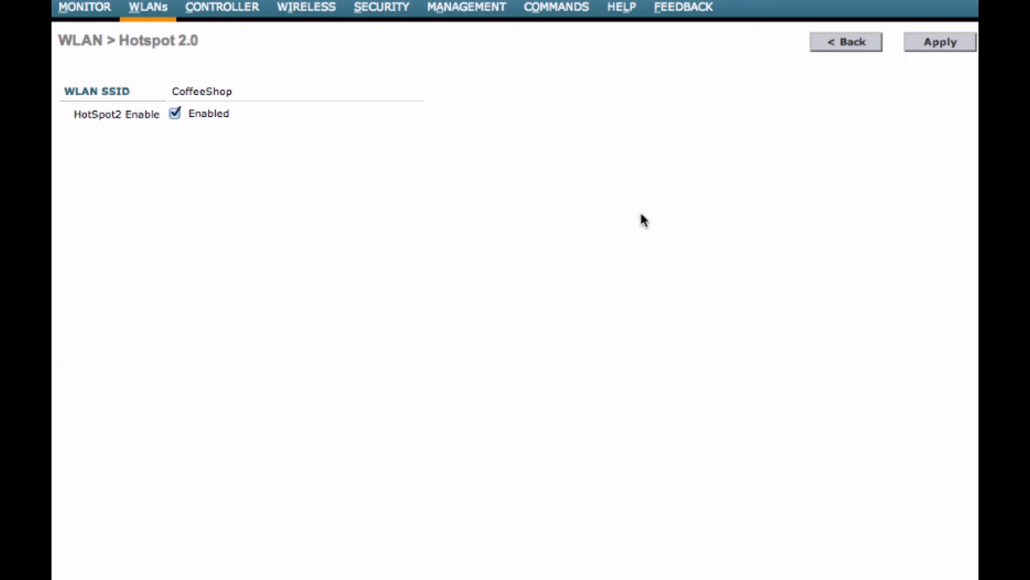
click(845, 48)
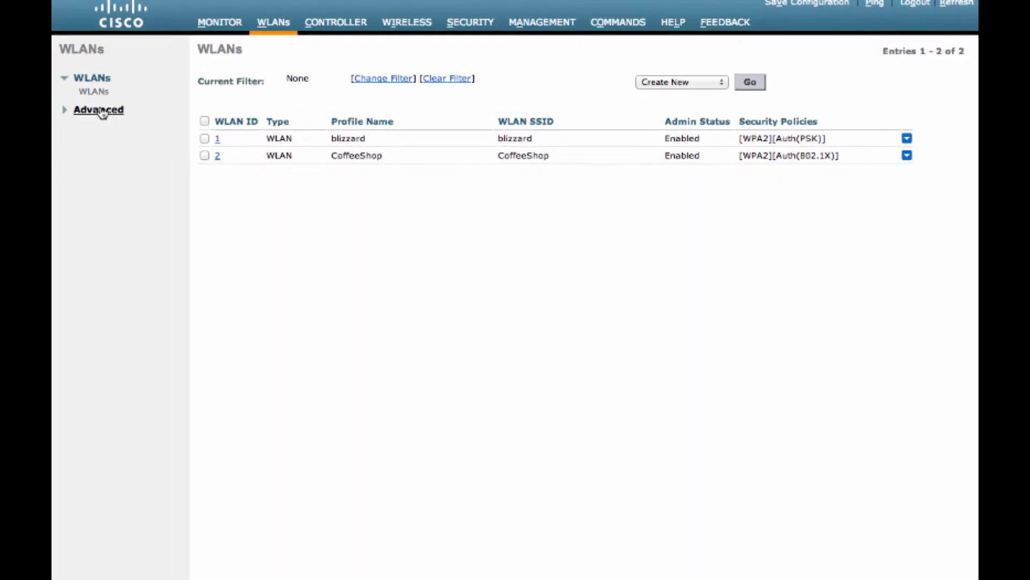
Step: Add the CoffeeShop(2) WLAN SSID to the CoffeeShop AP group's WLANs
click(98, 110)
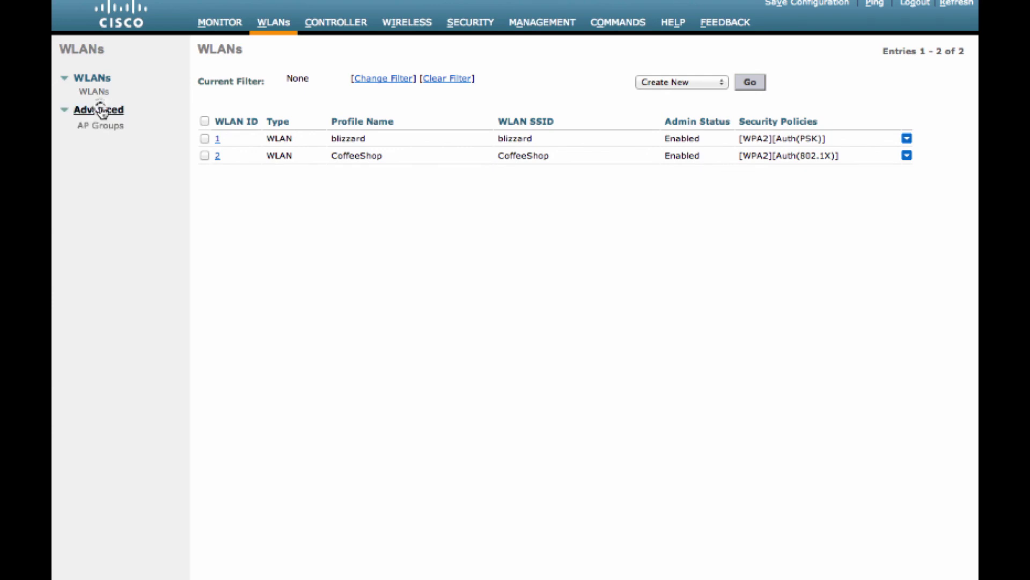
click(114, 127)
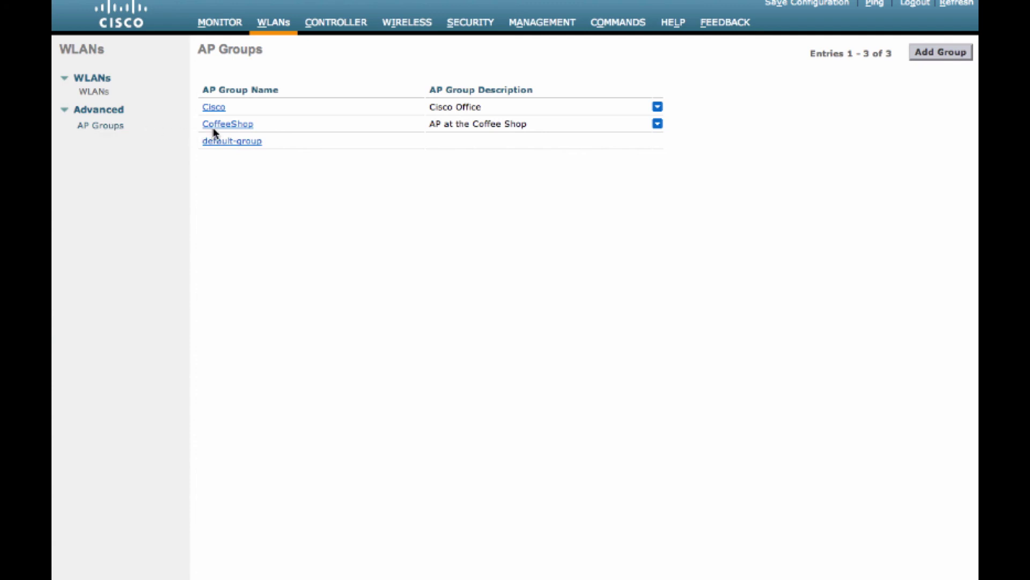
click(228, 126)
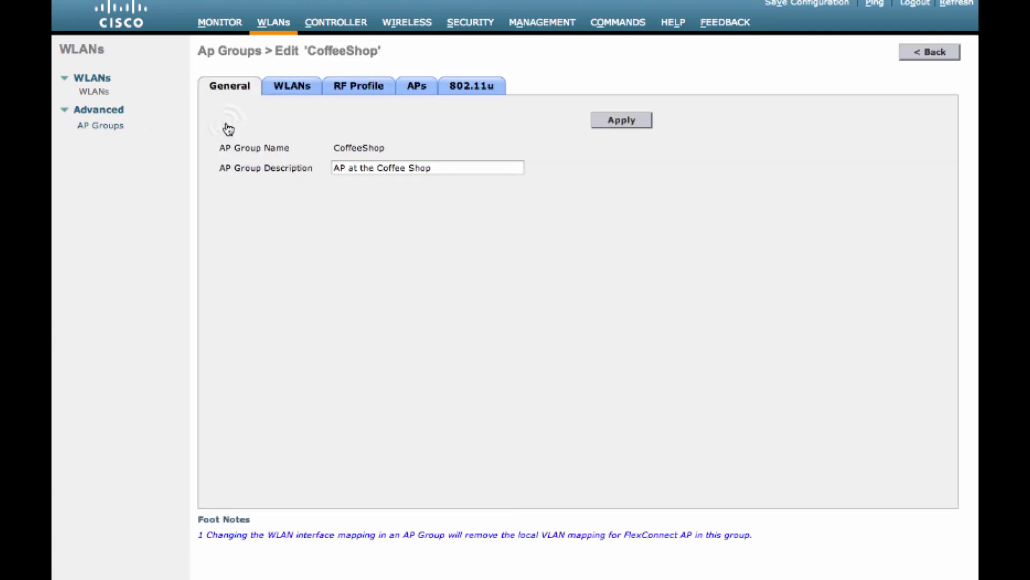
click(293, 91)
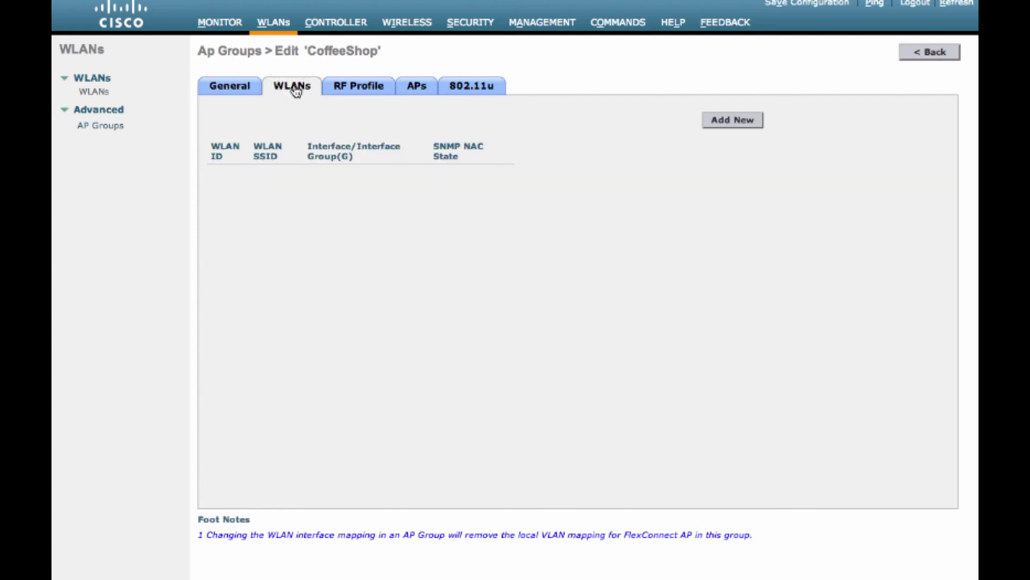
click(736, 121)
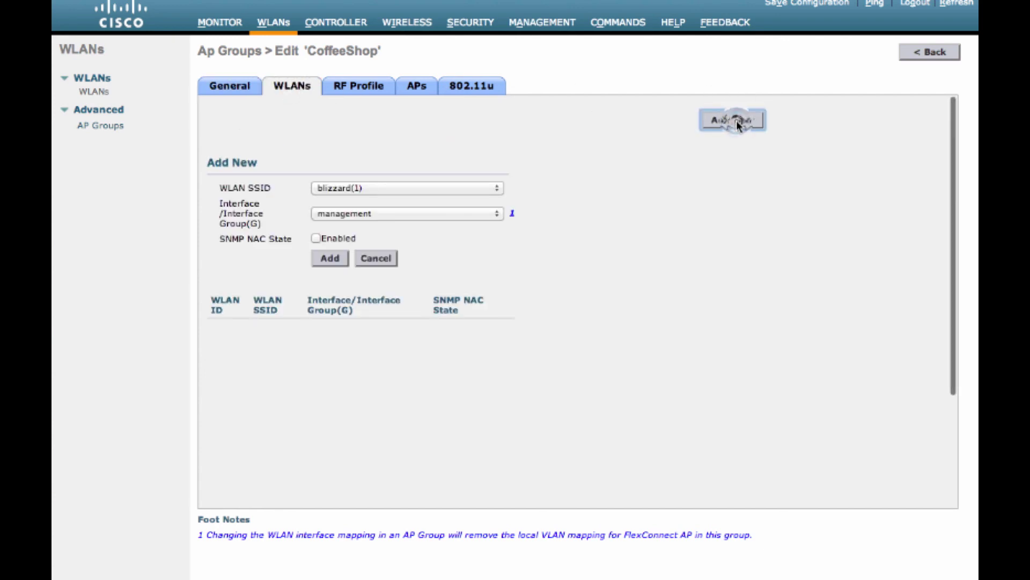
click(408, 187)
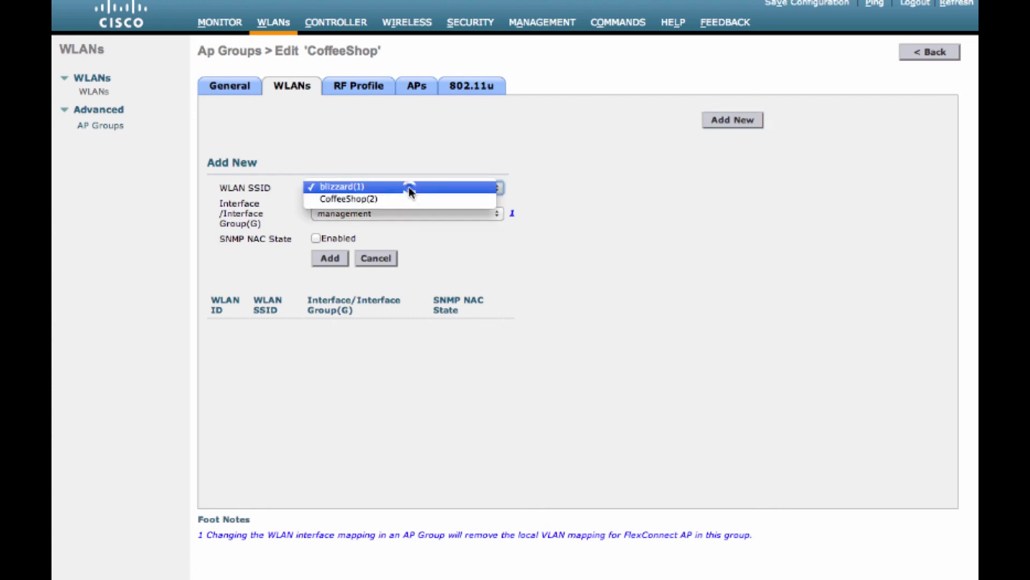
click(425, 201)
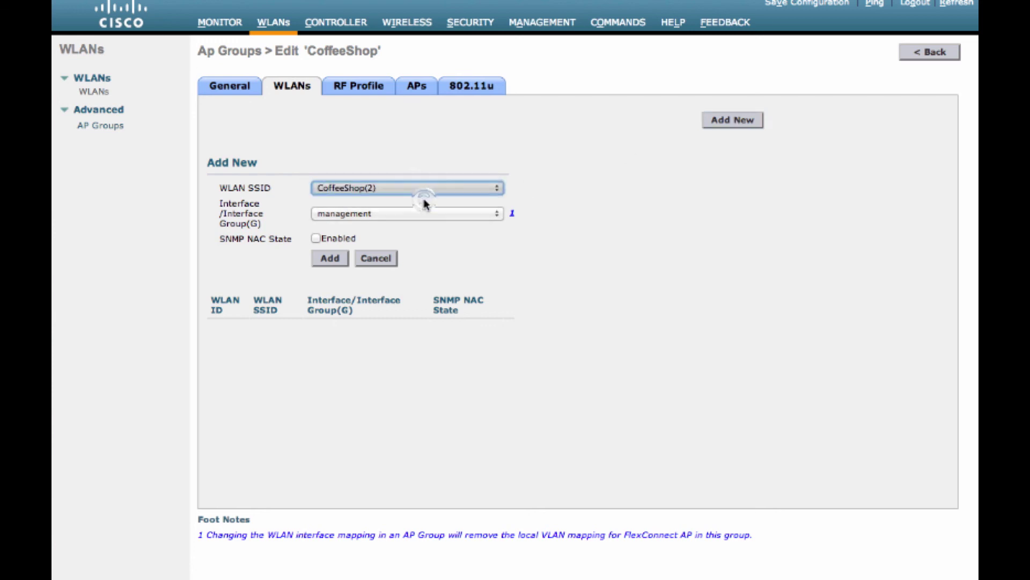
click(330, 259)
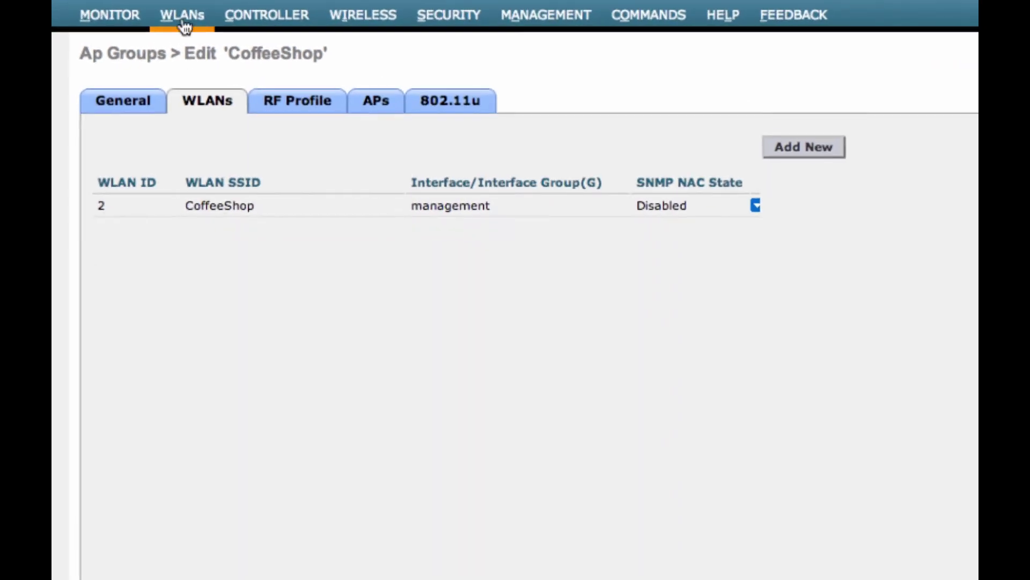
click(164, 22)
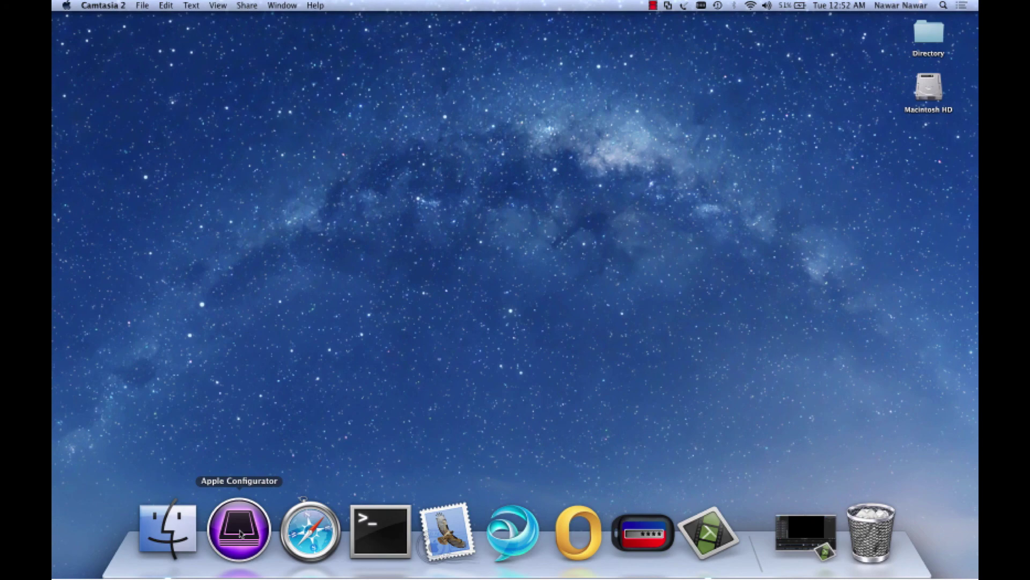
Step: Launch Apple Configurator and start Install Profiles past the setup assistant reminder
click(240, 533)
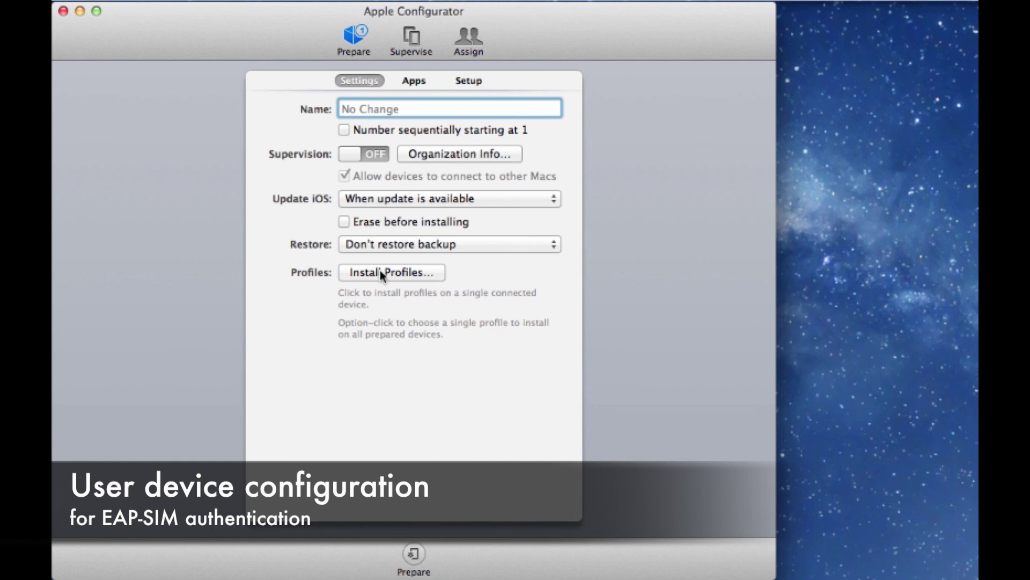
click(384, 274)
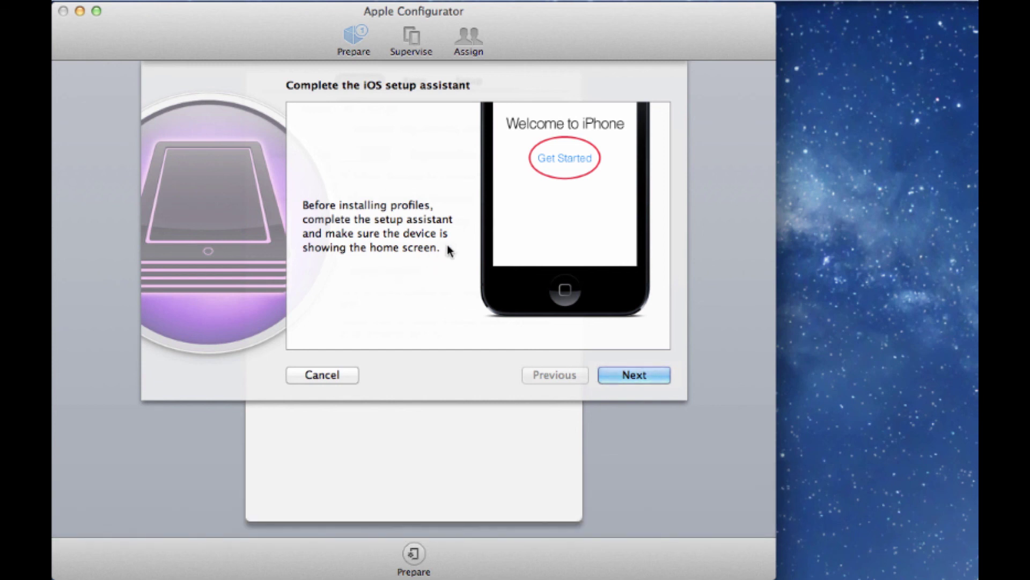
click(635, 375)
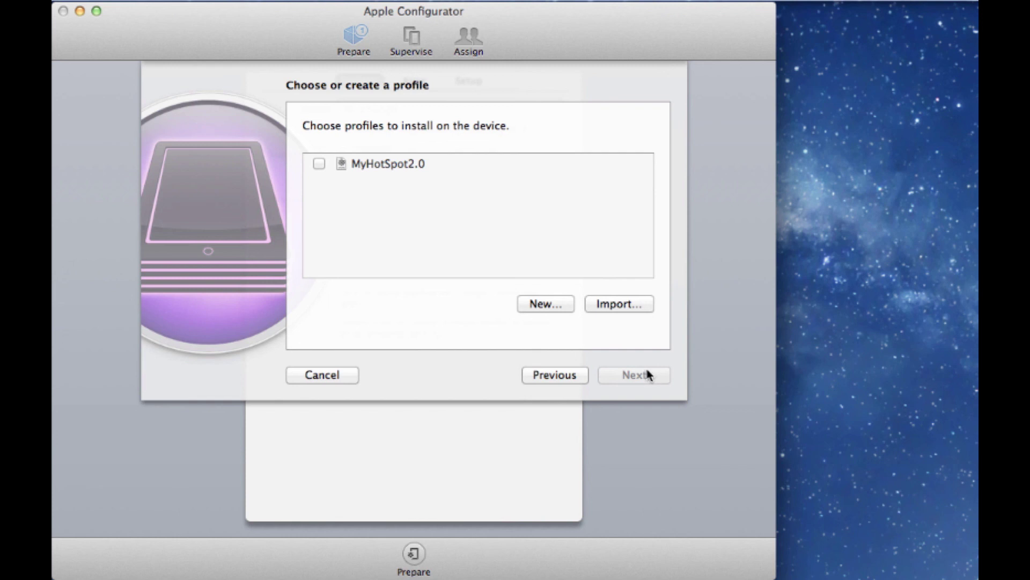
Step: Create a new profile named CoffeeShop and add a Wi-Fi payload
click(541, 304)
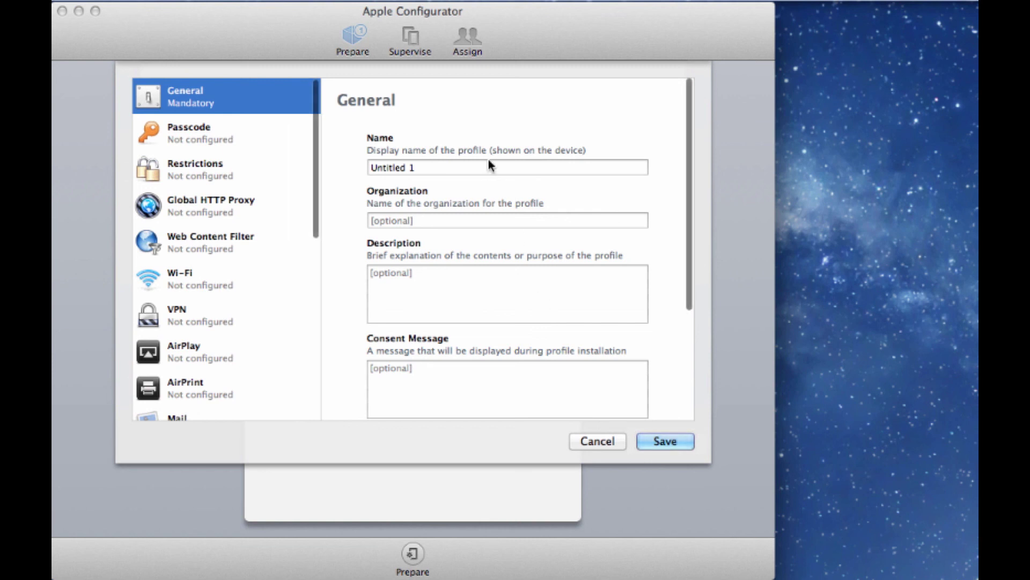
triple_click(482, 166)
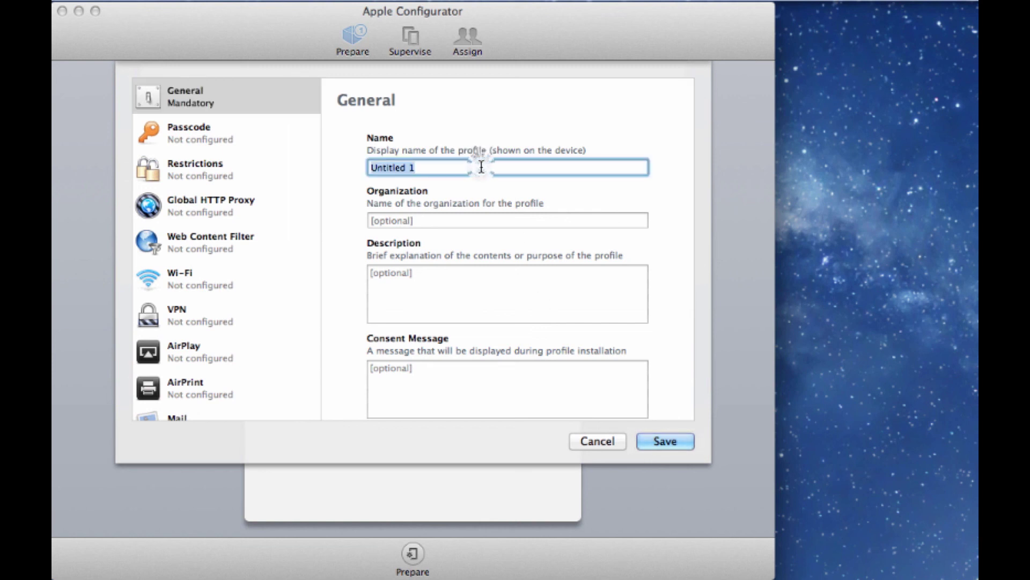
text(CoffeeShop)
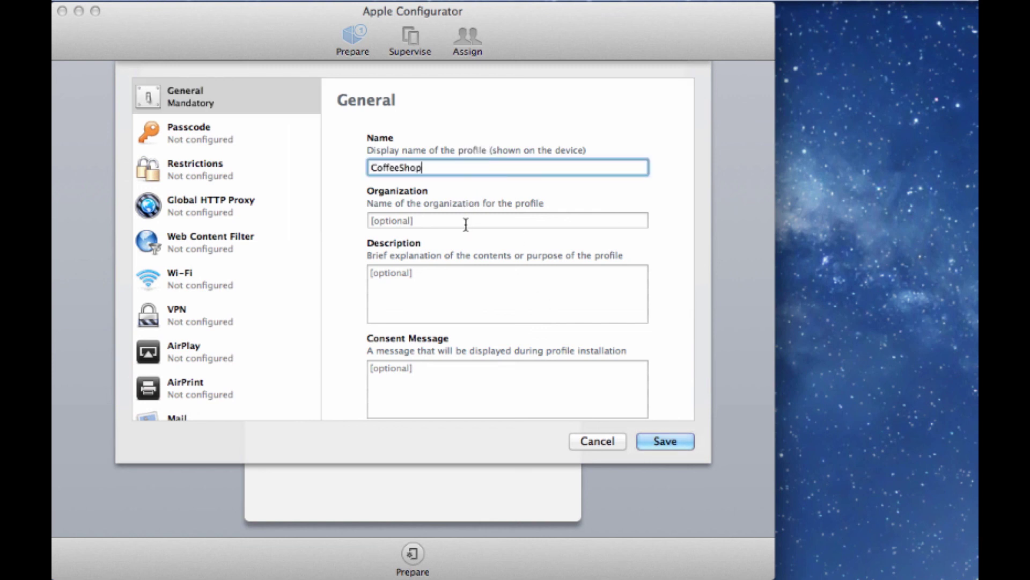
click(181, 283)
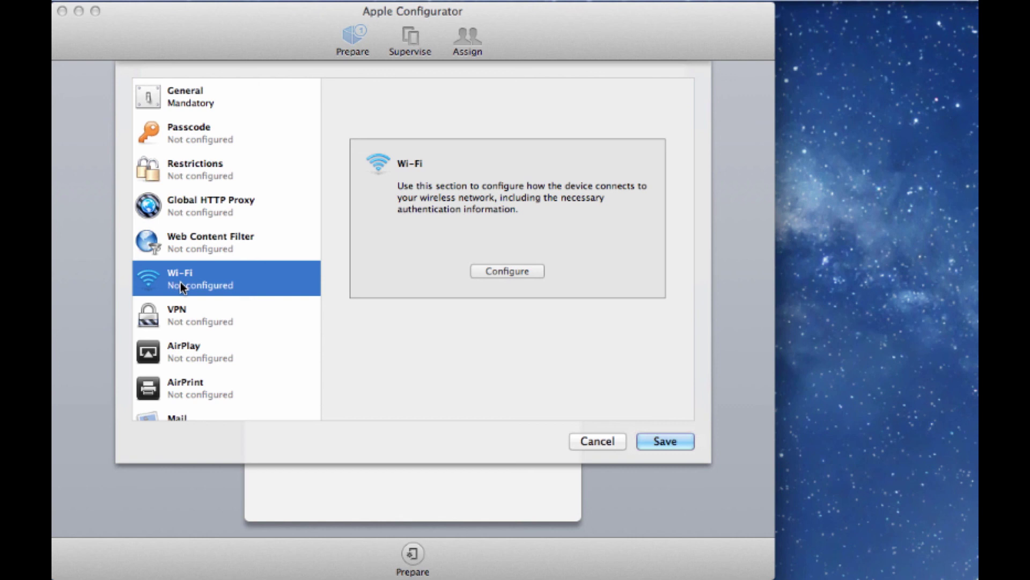
click(513, 272)
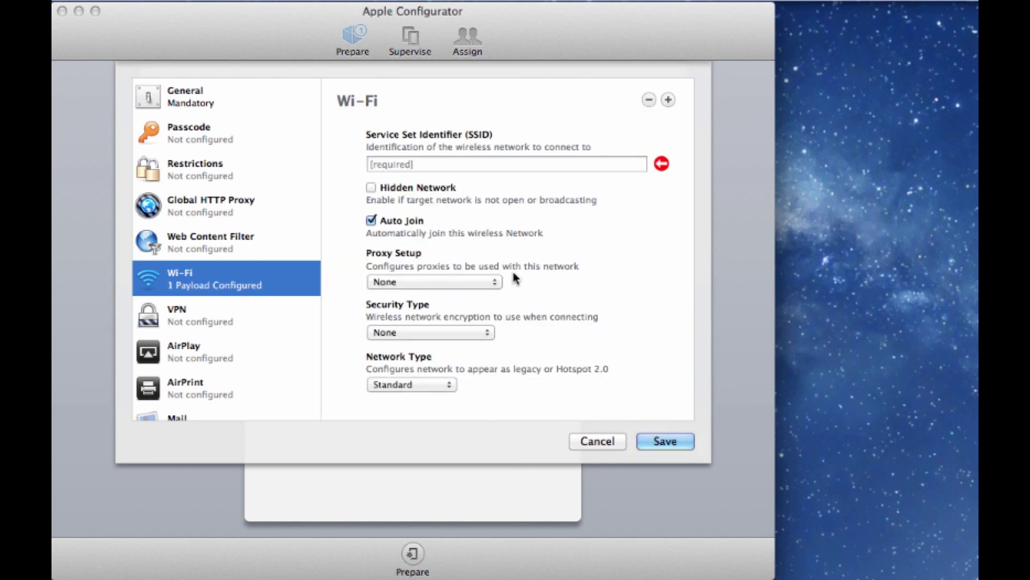
Step: Set the Wi-Fi payload's network type to Hotspot 2.0
click(481, 163)
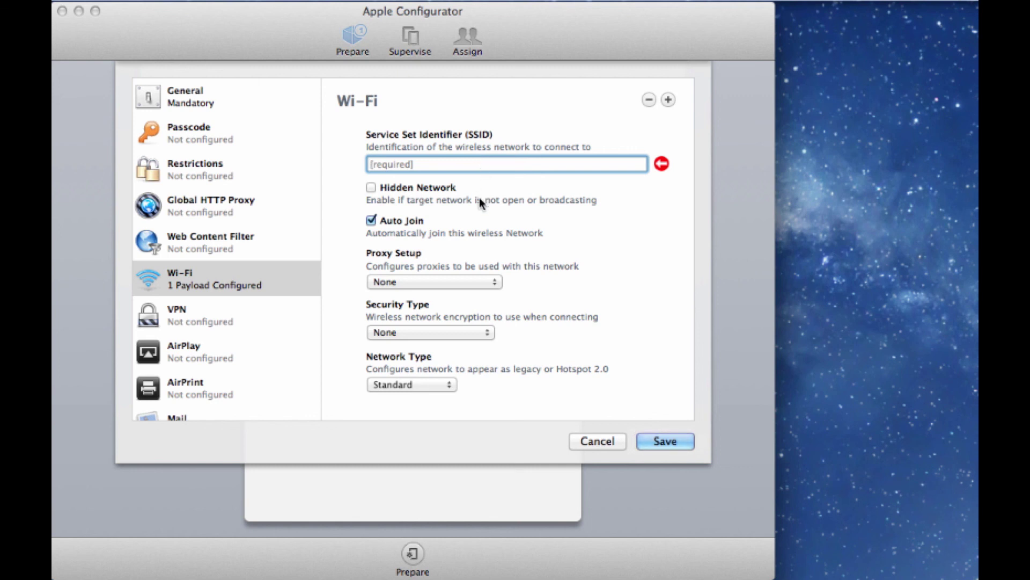
click(442, 384)
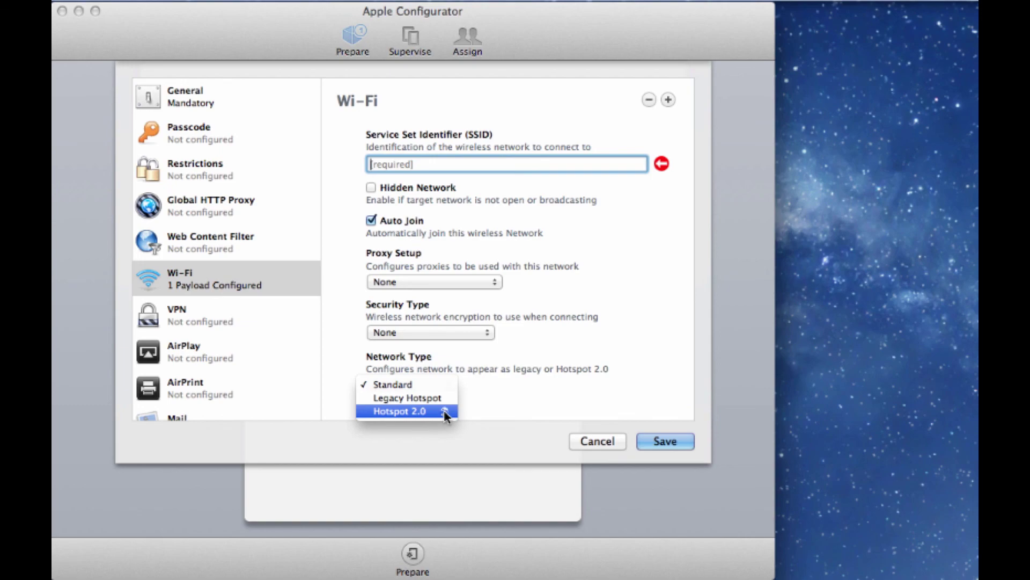
click(445, 411)
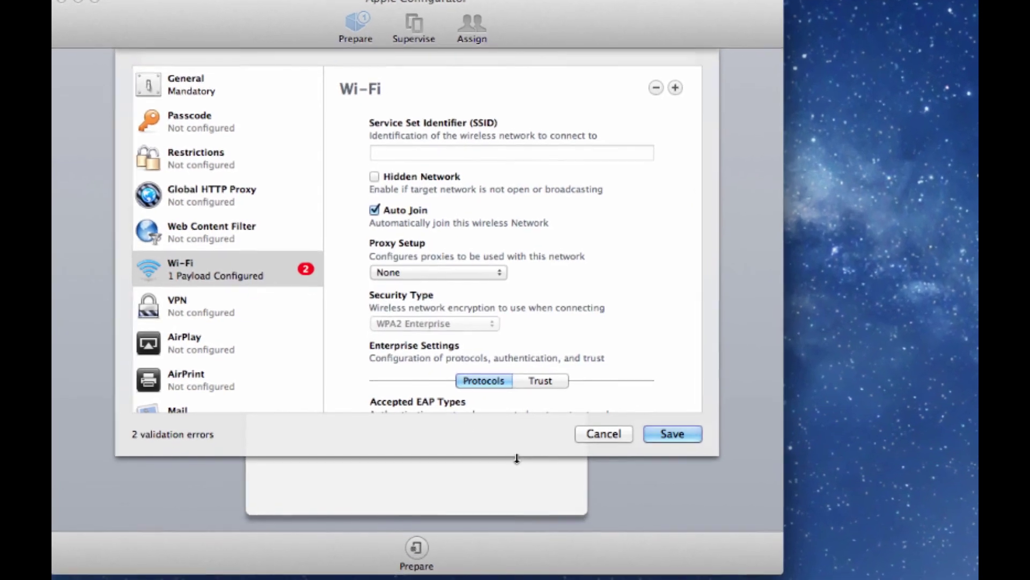
Step: Accept EAP-SIM, set operator name "Brought to you by SJ-TEL" and domain sj-tel.com
drag(517, 459, 558, 576)
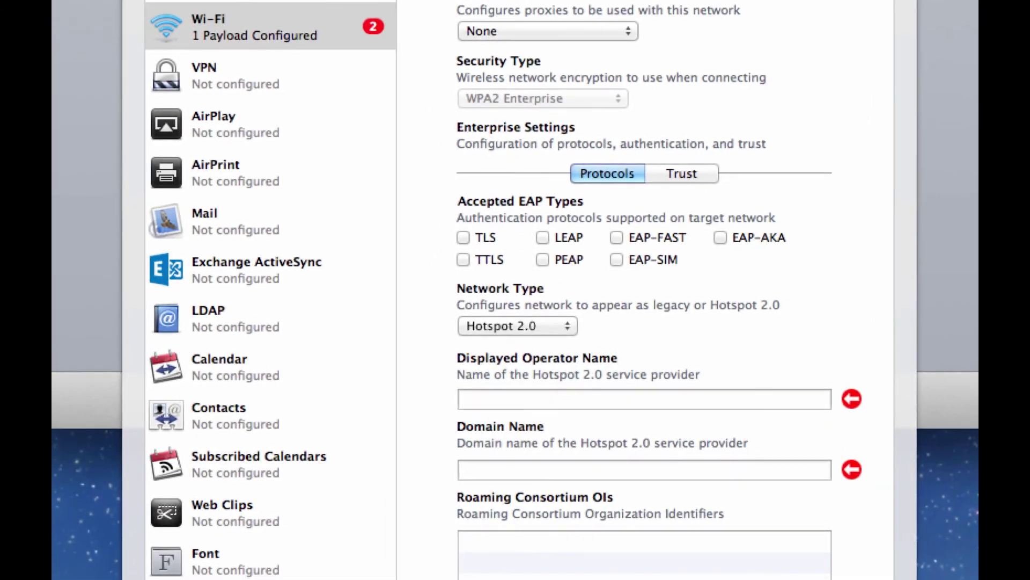
click(618, 259)
click(610, 399)
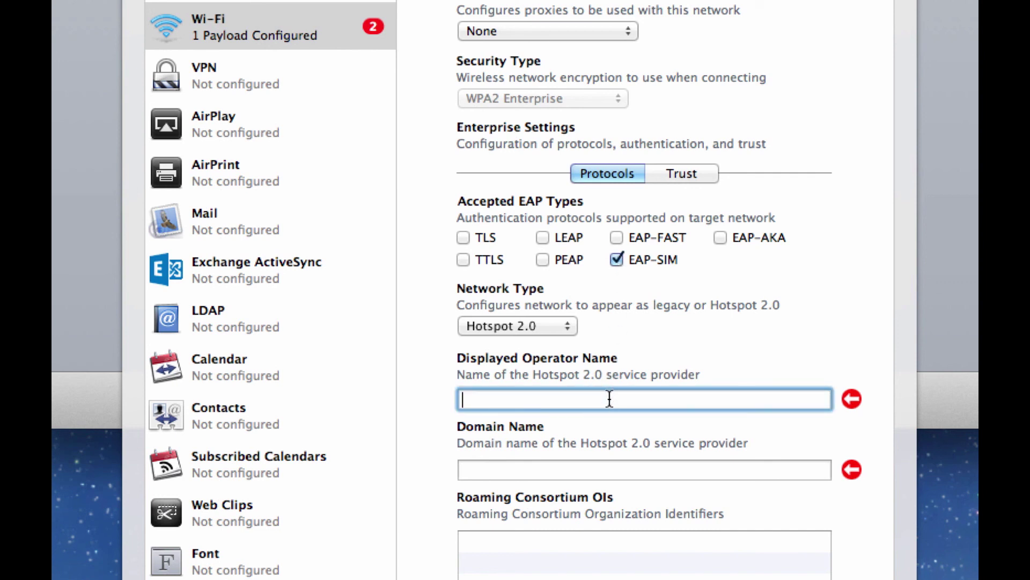
text(Brought to you b)
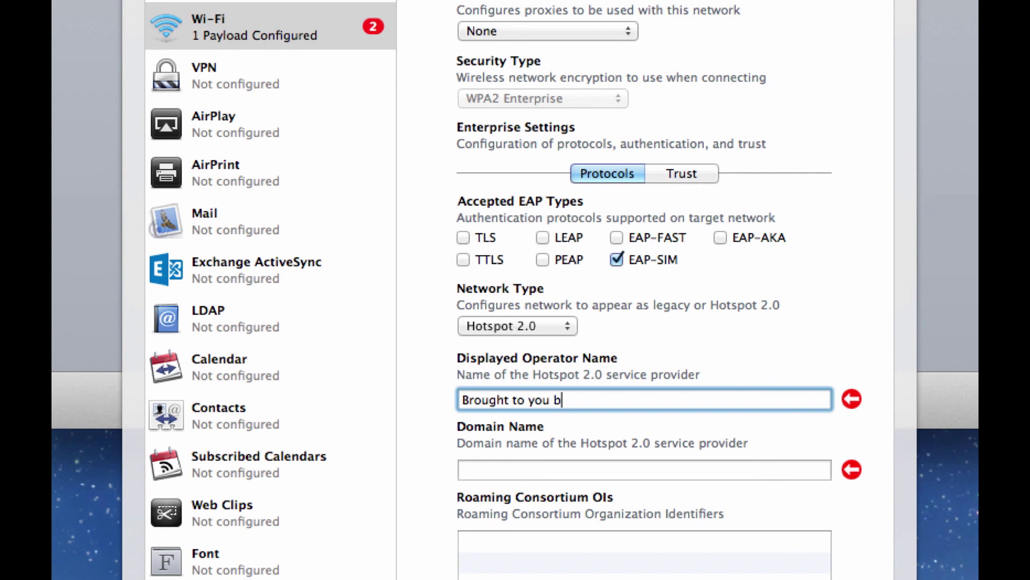
text(y SJ-TEL)
click(564, 470)
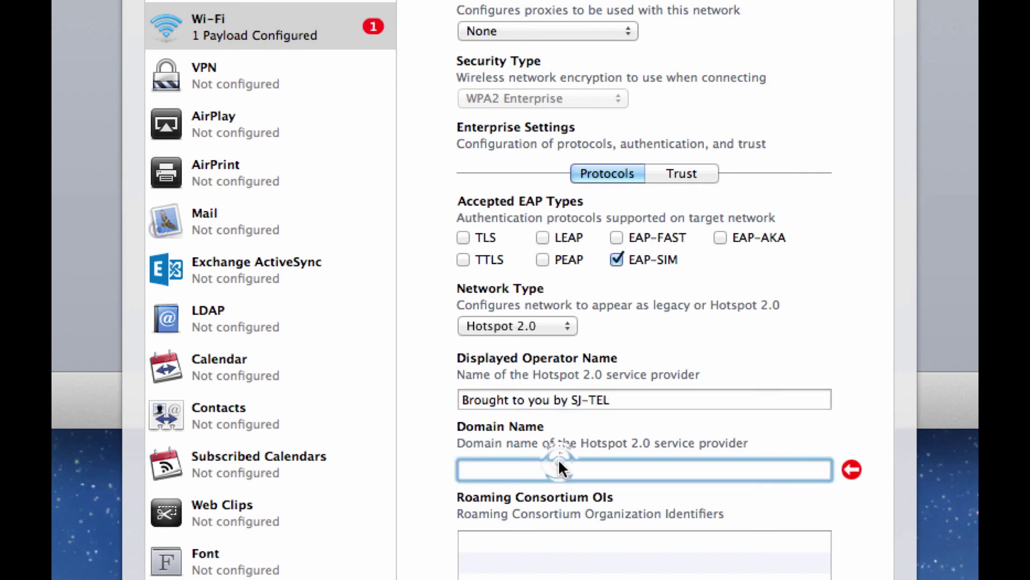
text(sj)
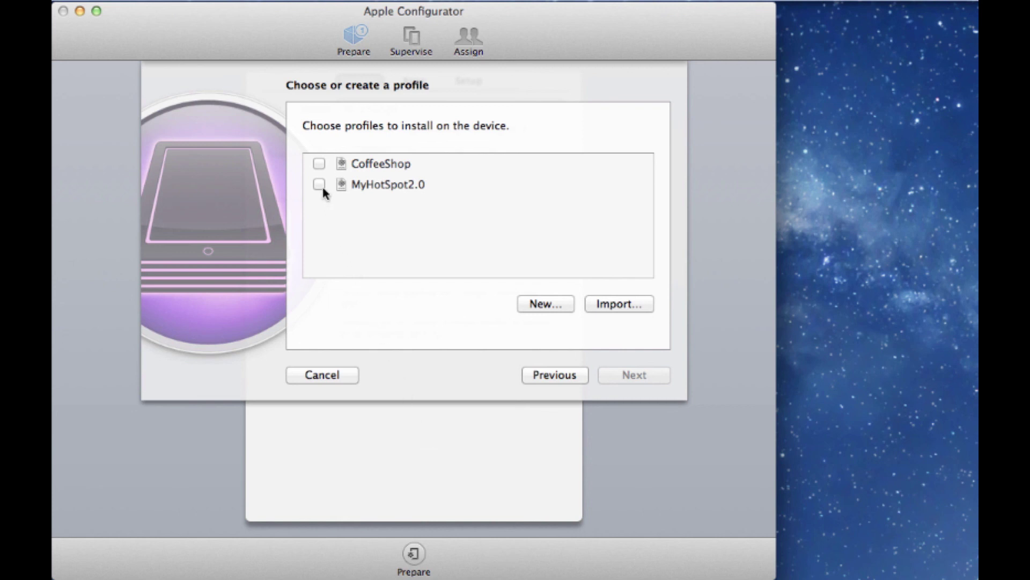
Step: Install the saved CoffeeShop profile on the iPhone and dismiss the Install Succeeded screen
click(318, 163)
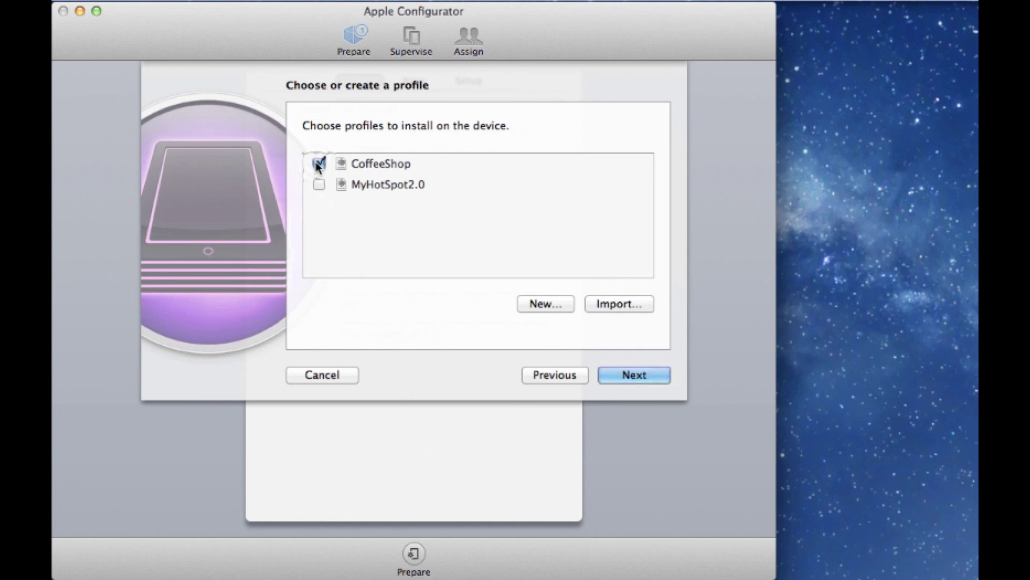
click(621, 381)
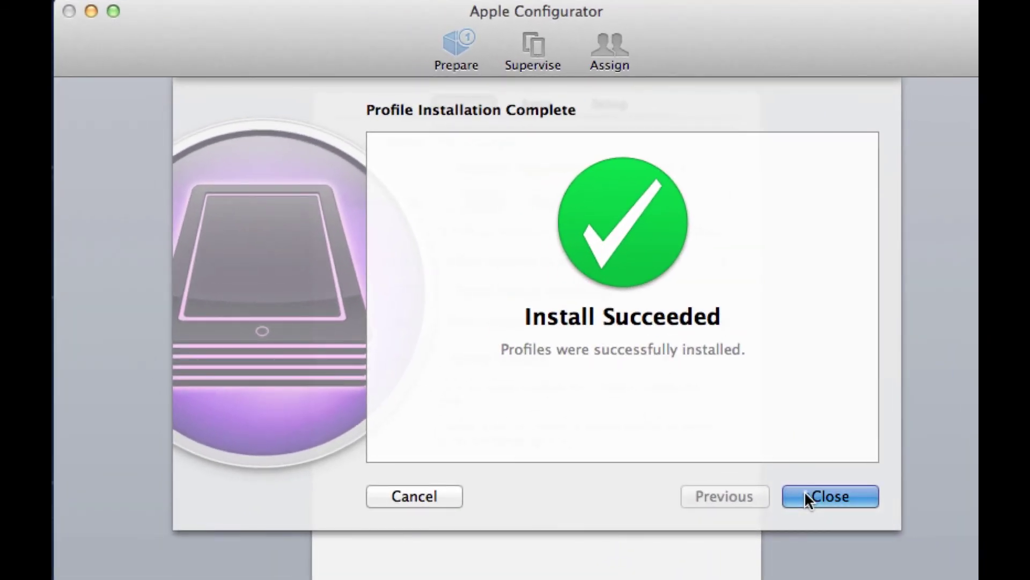
click(806, 498)
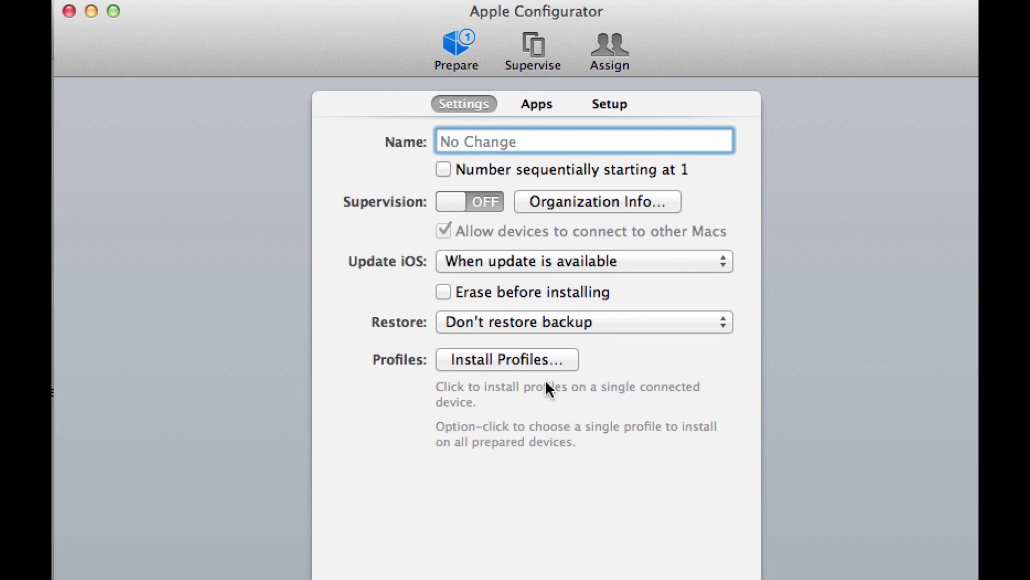
Step: Reopen CoffeeShop via Install Profiles and accept TLS in its Wi-Fi payload's EAP types
click(528, 359)
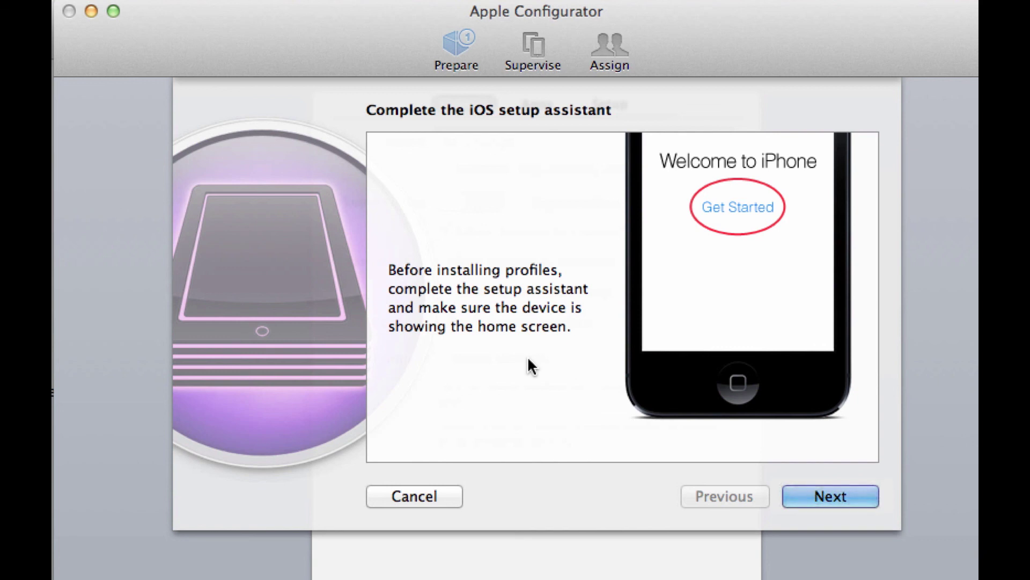
click(823, 494)
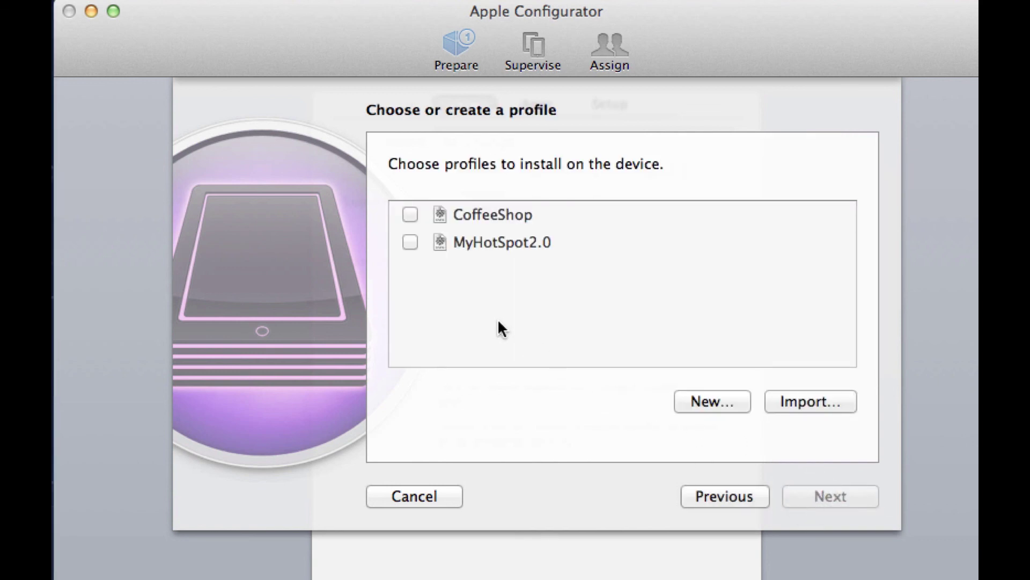
double_click(463, 217)
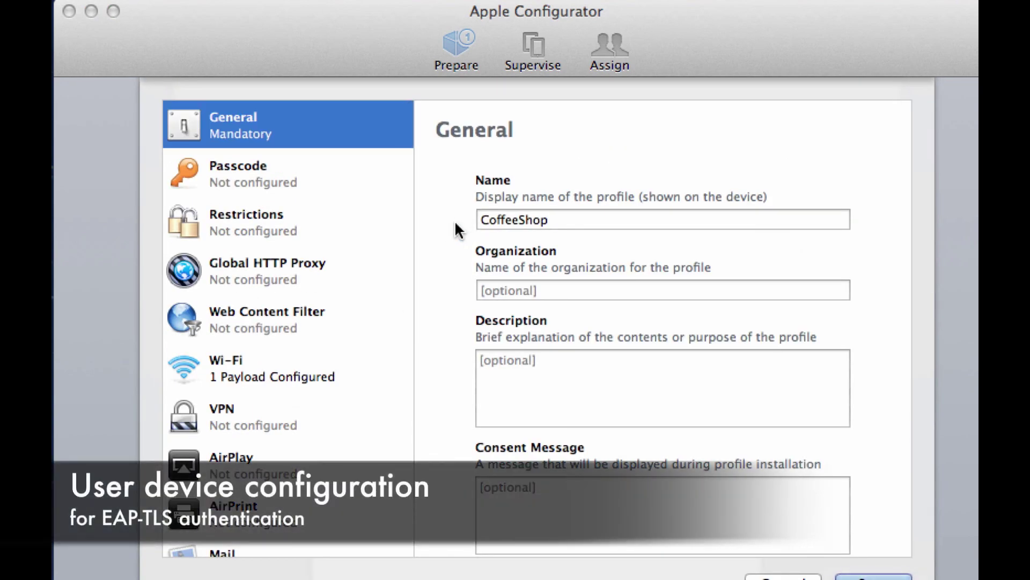
click(218, 369)
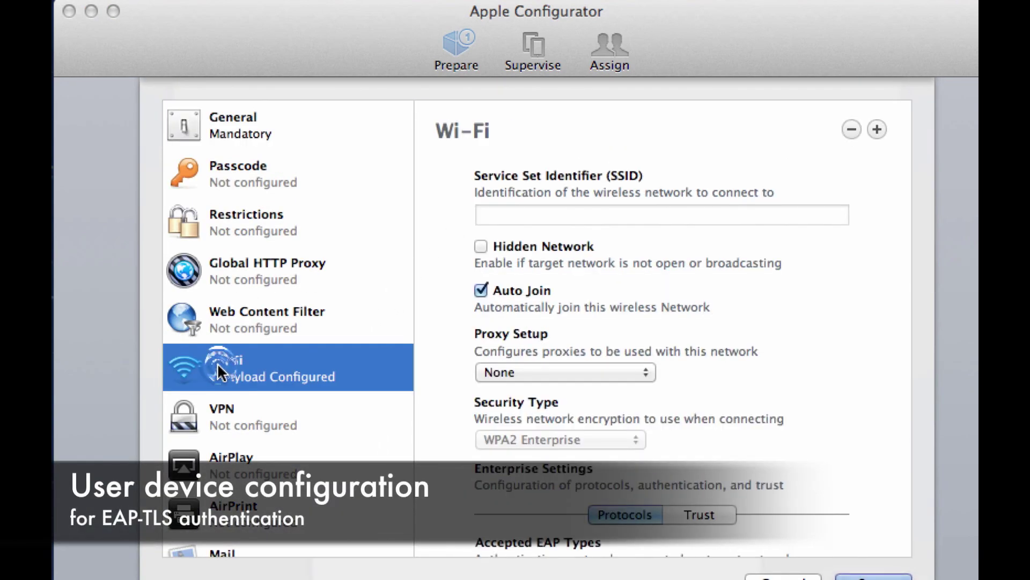
scroll(698, 391, down, 1)
scroll(697, 388, down, 5)
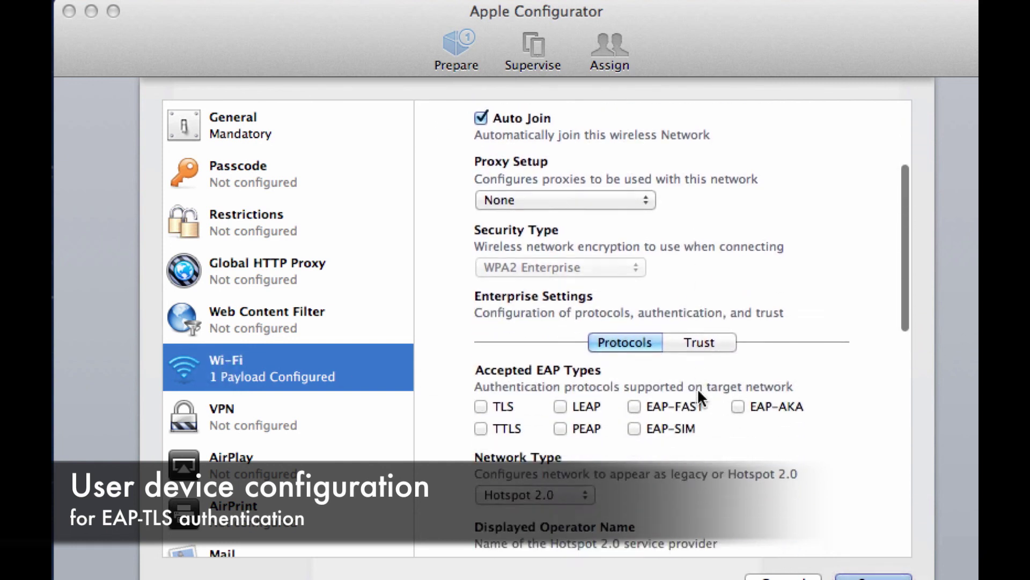
scroll(697, 387, down, 2)
scroll(697, 387, down, 3)
scroll(698, 387, down, 2)
scroll(697, 387, down, 2)
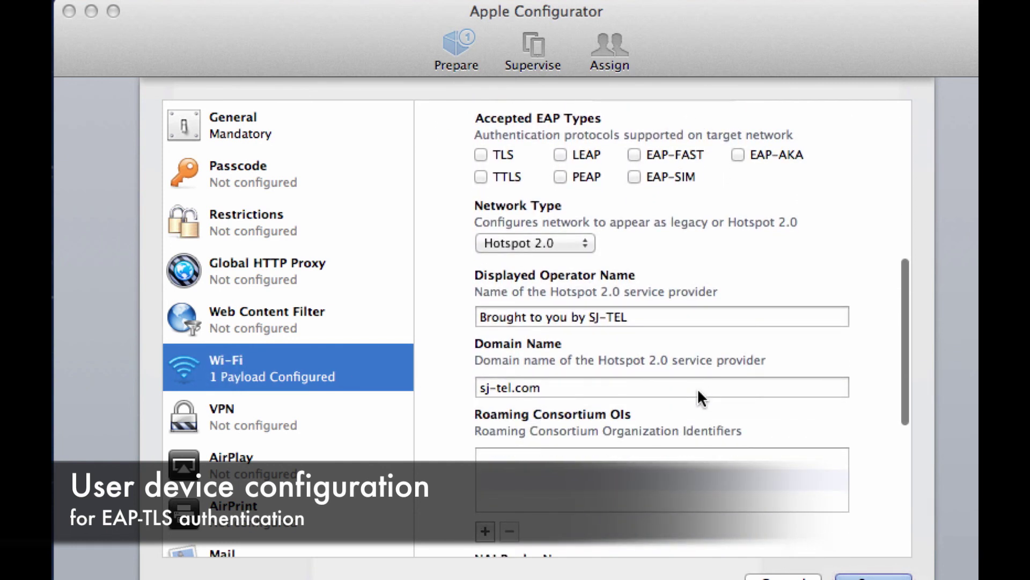
scroll(697, 387, down, 1)
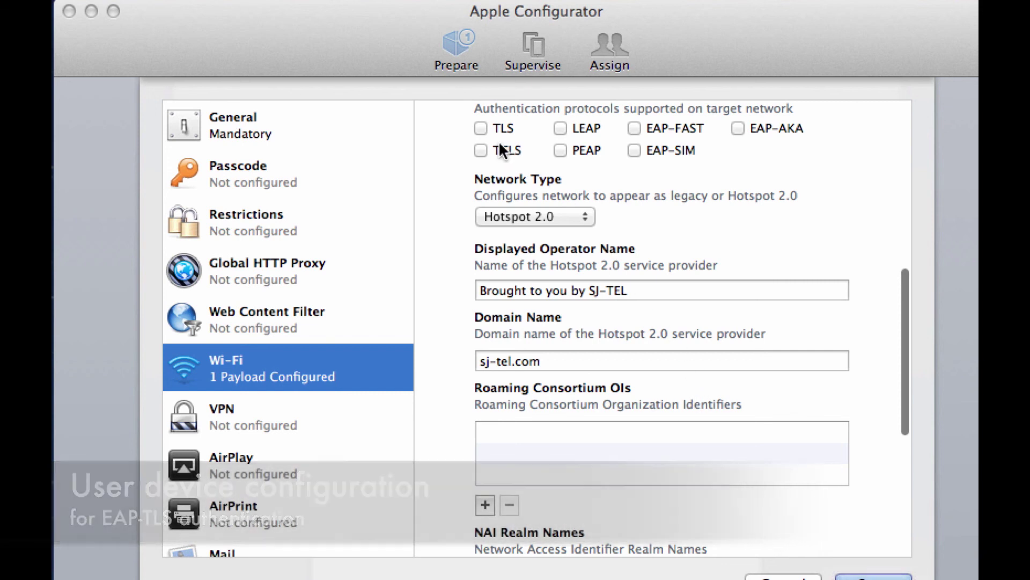
click(481, 128)
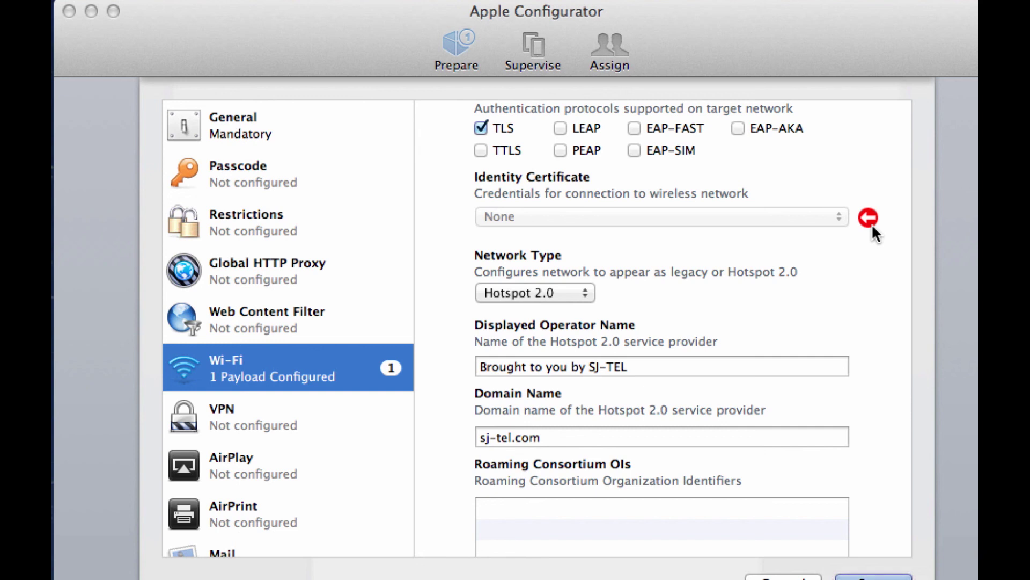
scroll(308, 403, down, 5)
scroll(307, 404, down, 3)
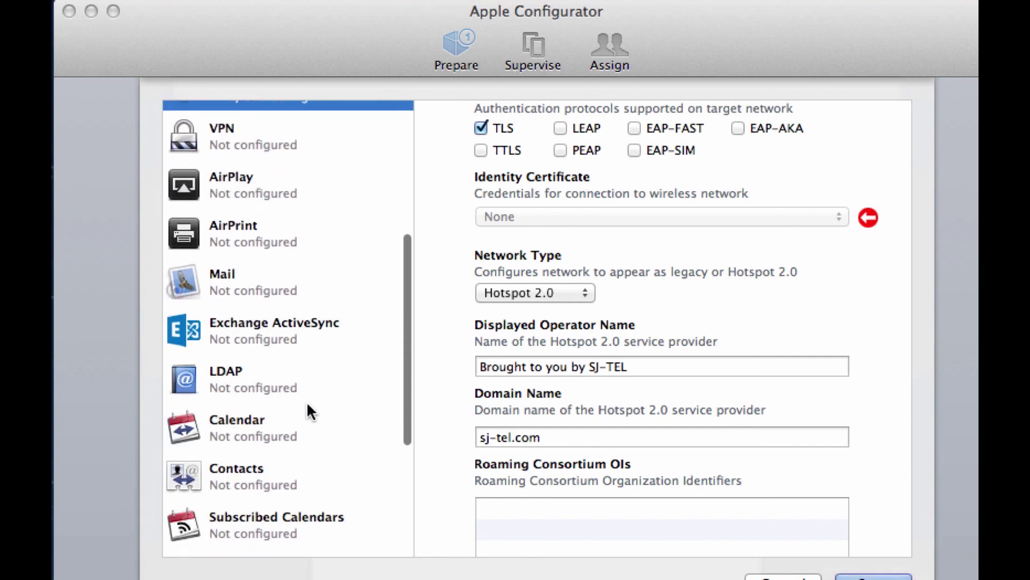
scroll(307, 404, down, 2)
scroll(308, 435, down, 5)
Step: Add the wifiuser.p12 identity to the Certificates payload and enter its password
click(307, 433)
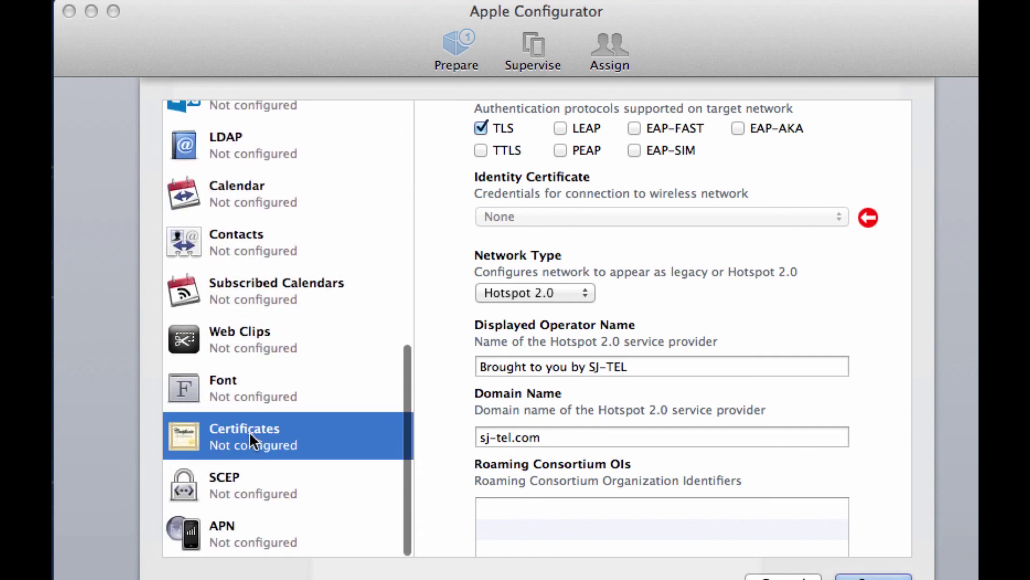
click(647, 361)
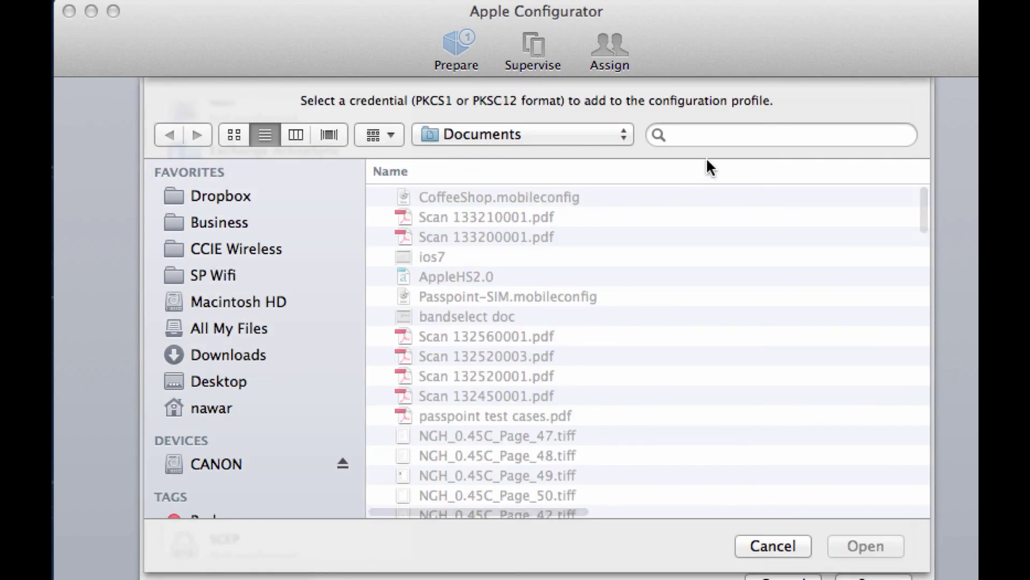
click(714, 135)
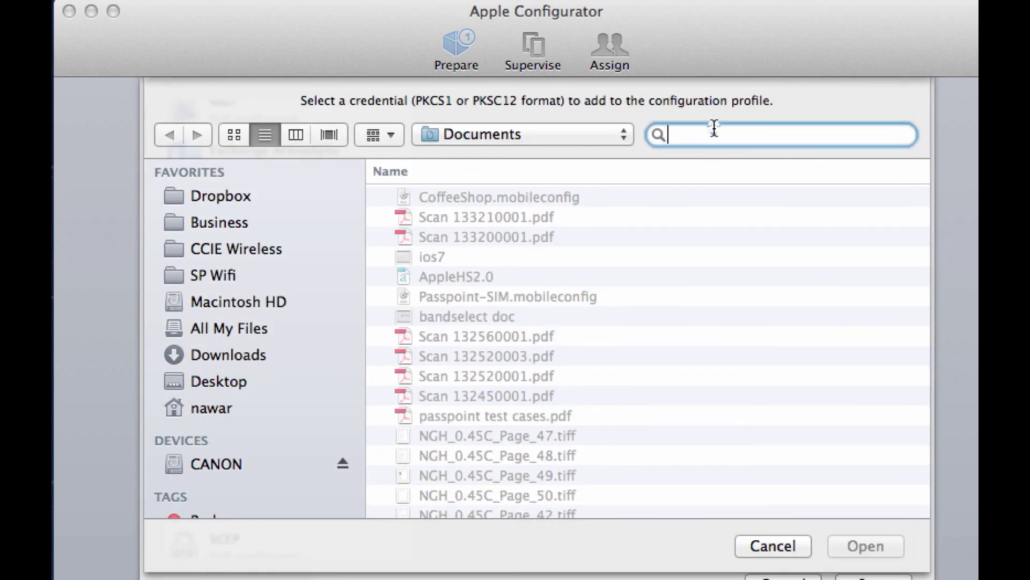
text(.p12)
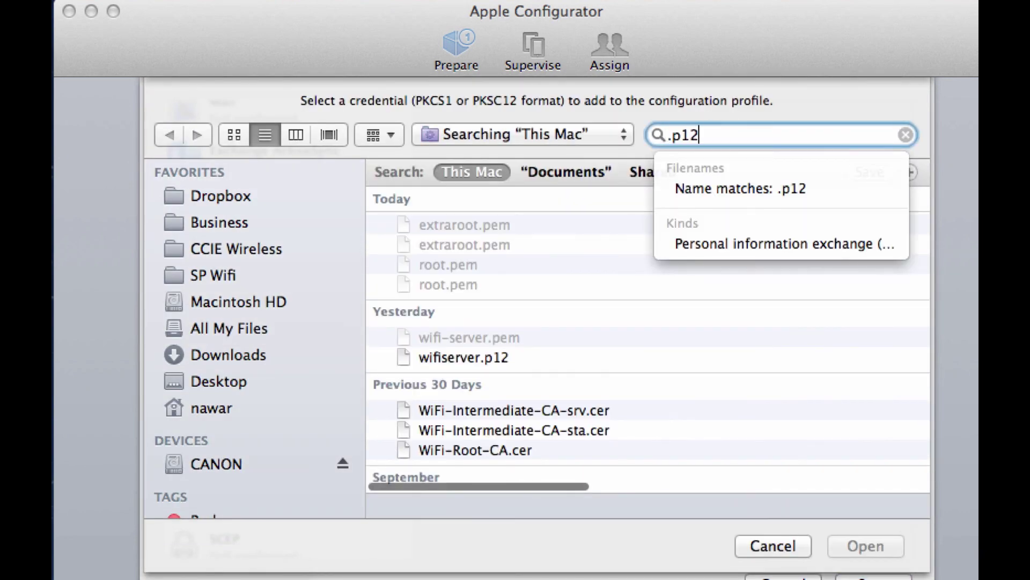
key(Return)
double_click(482, 272)
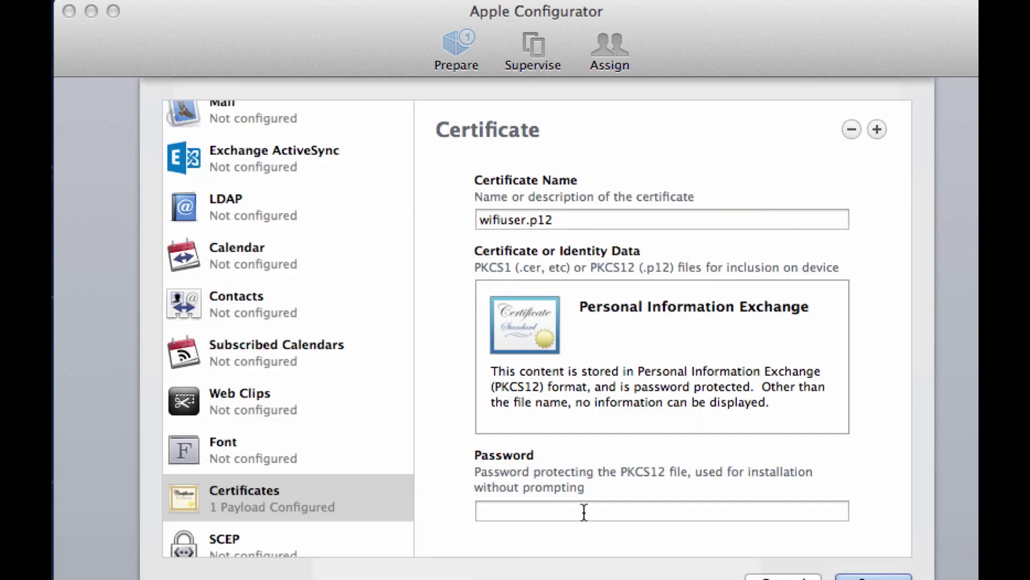
click(582, 511)
text(p)
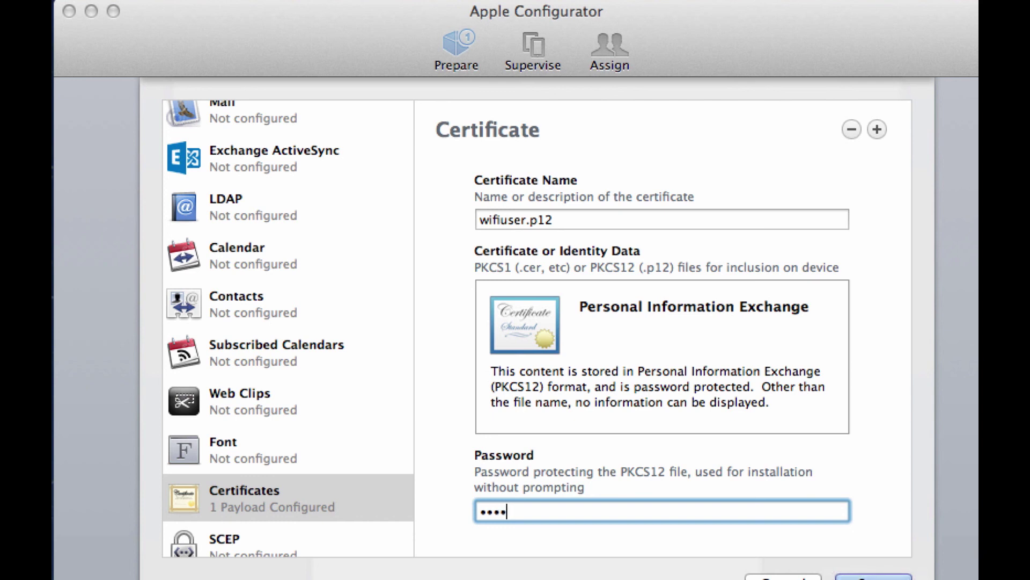
Step: Add WiFi-Root-CA and both WiFi-Intermediate-CA .cer certificates to the profile
click(876, 130)
click(875, 129)
click(875, 132)
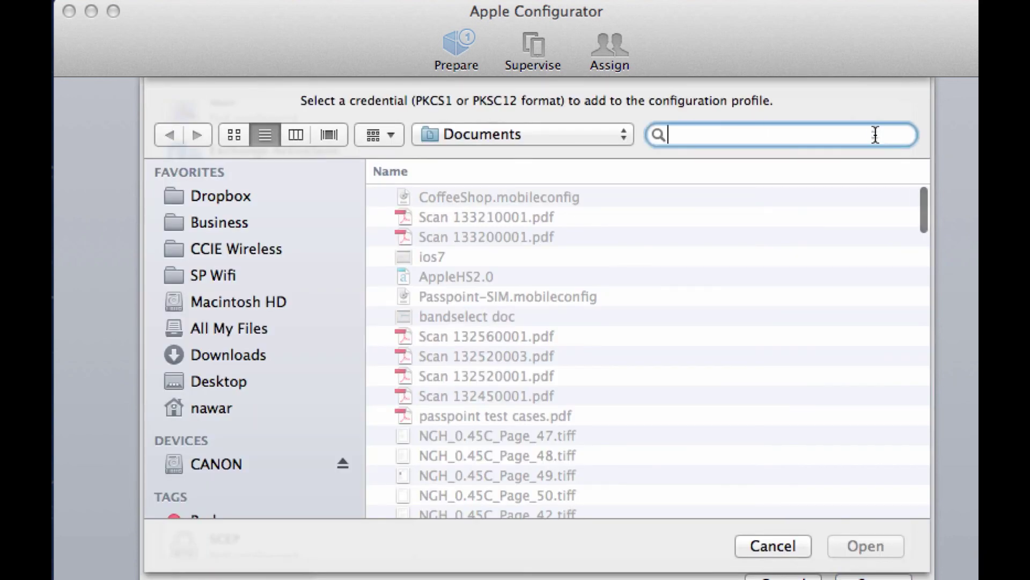
text(.cer)
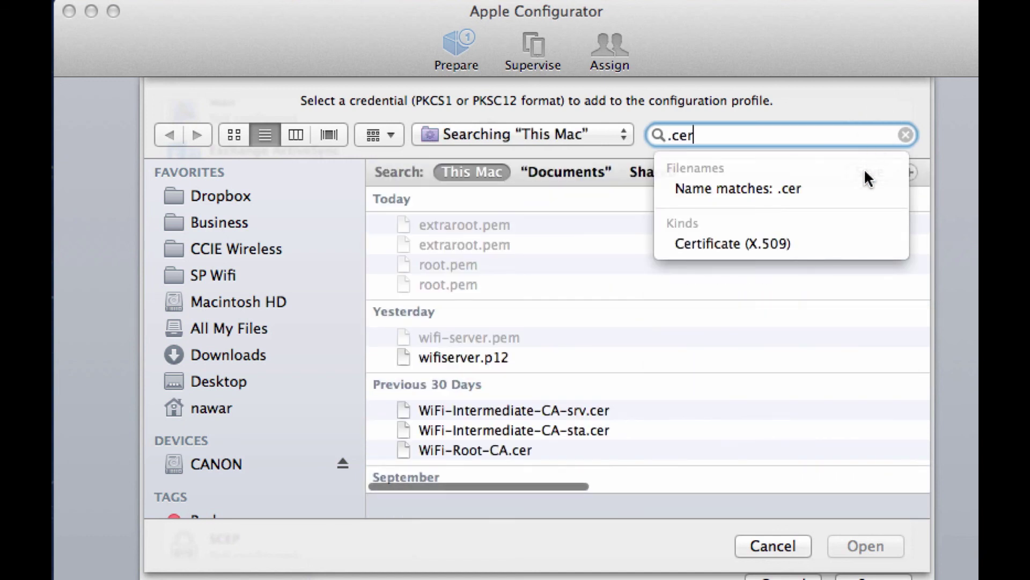
click(800, 242)
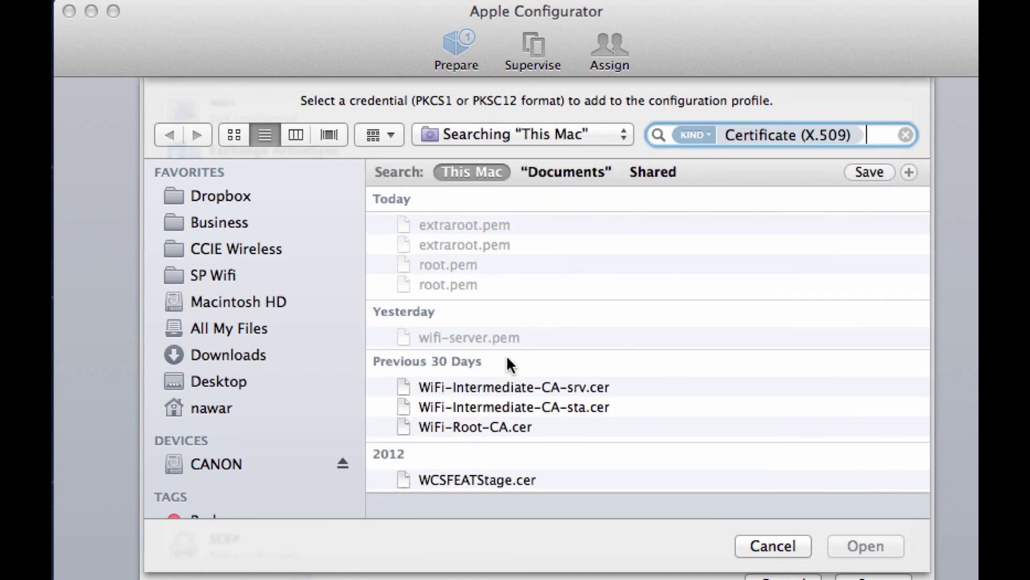
click(476, 387)
key(shift+Down)
key(shift+Down)
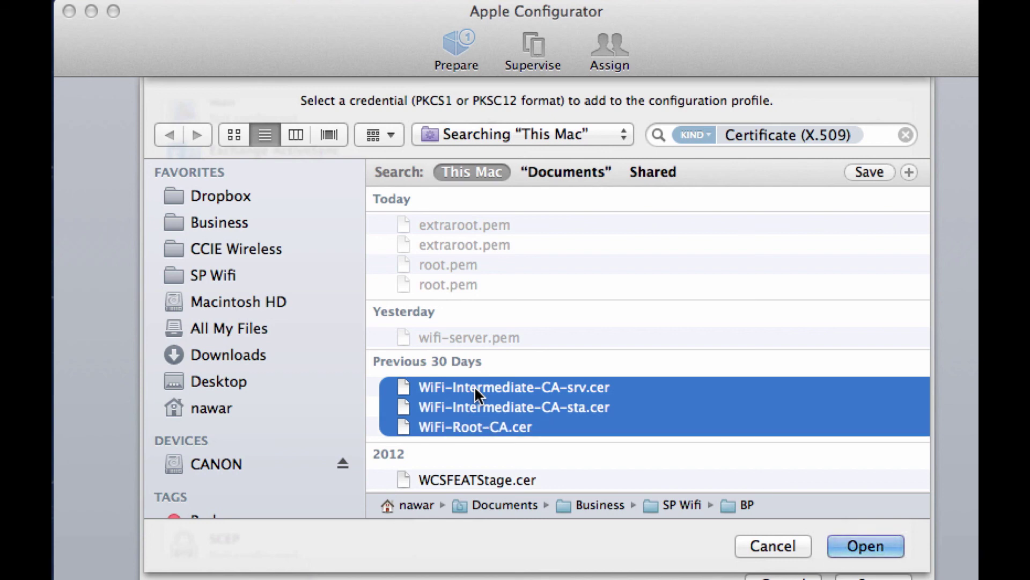
click(865, 546)
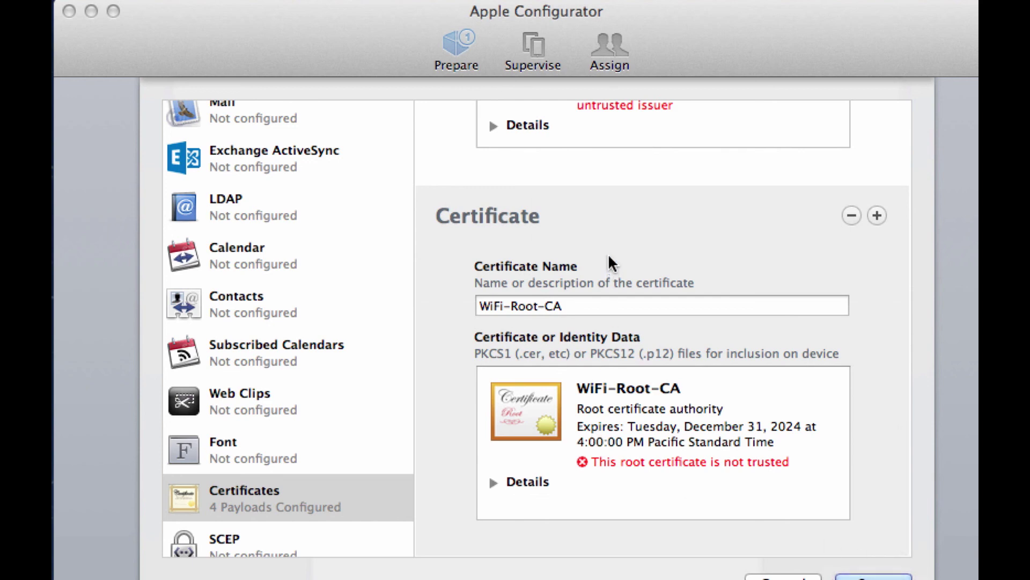
scroll(607, 253, up, 5)
scroll(233, 176, up, 2)
scroll(232, 176, up, 2)
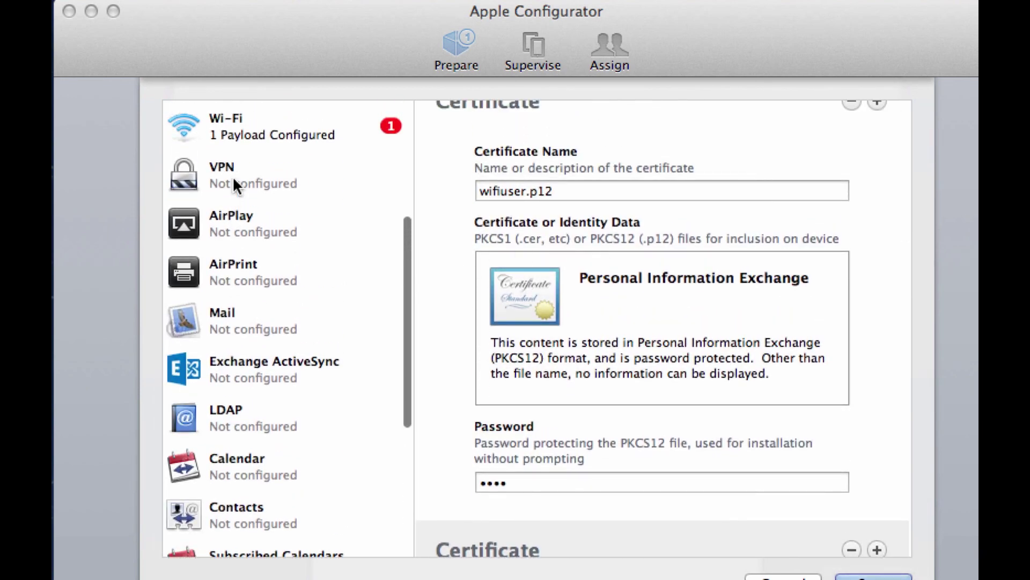
scroll(233, 176, up, 2)
Step: Set wifiuser.p12 as Wi-Fi identity, trust all three CA certificates, and save CoffeeShop
click(244, 198)
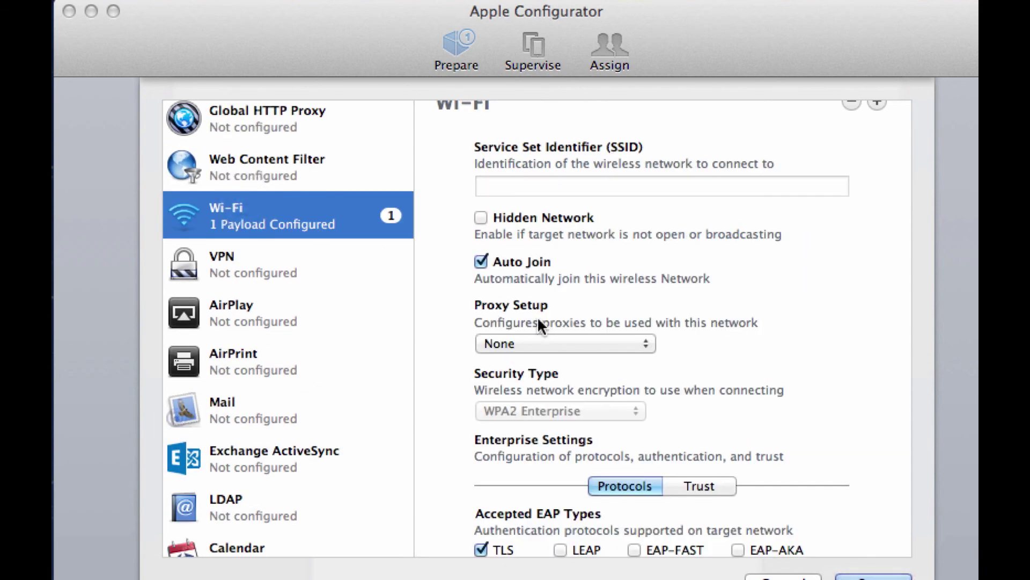
scroll(629, 413, down, 1)
scroll(629, 413, down, 5)
click(629, 413)
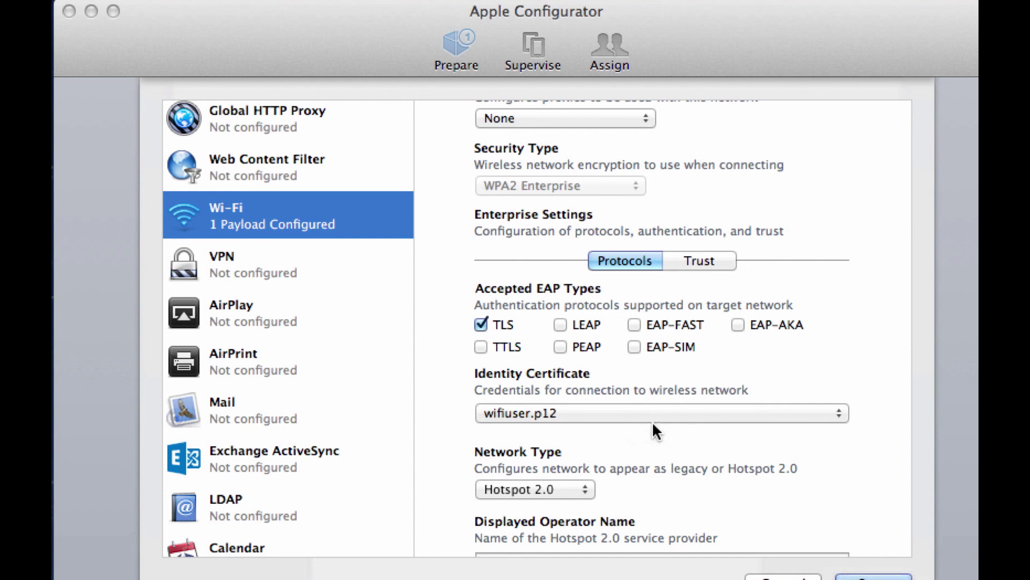
click(696, 262)
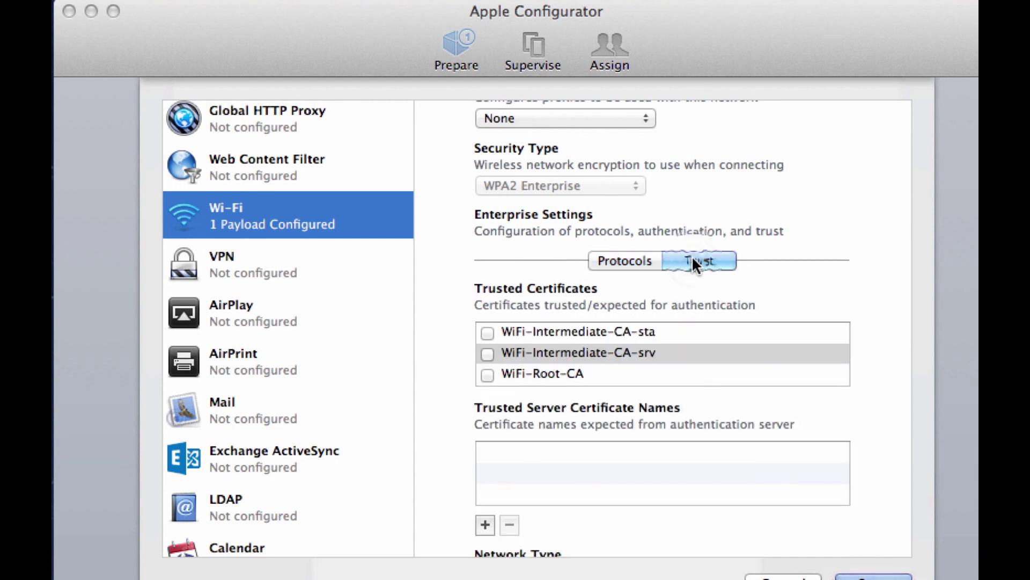
click(487, 330)
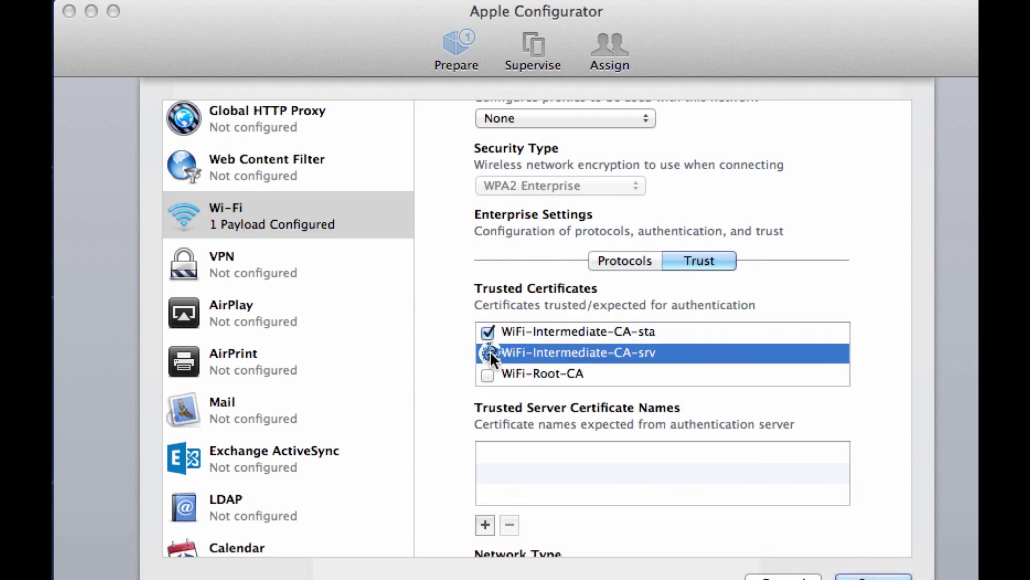
click(489, 374)
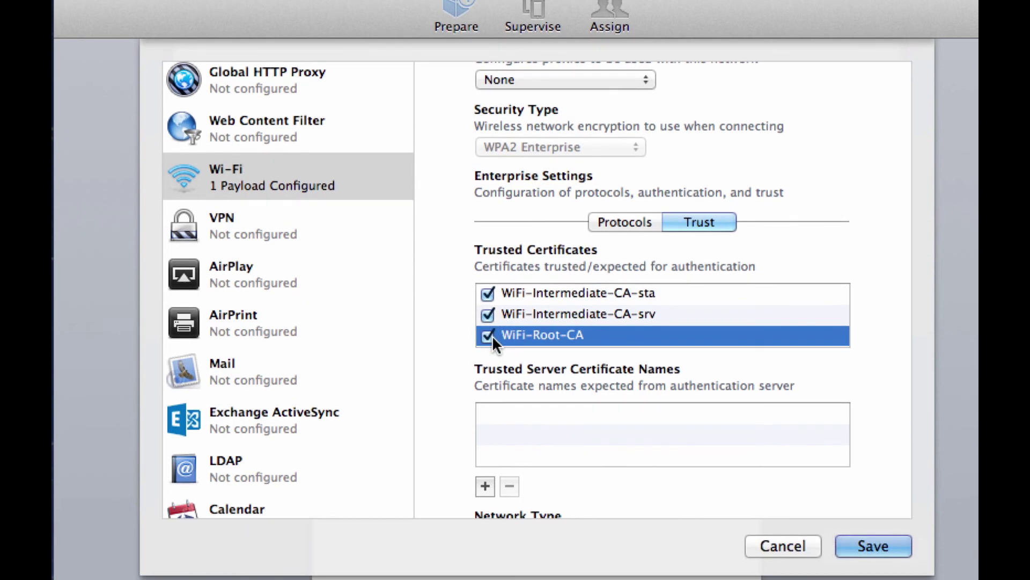
click(871, 544)
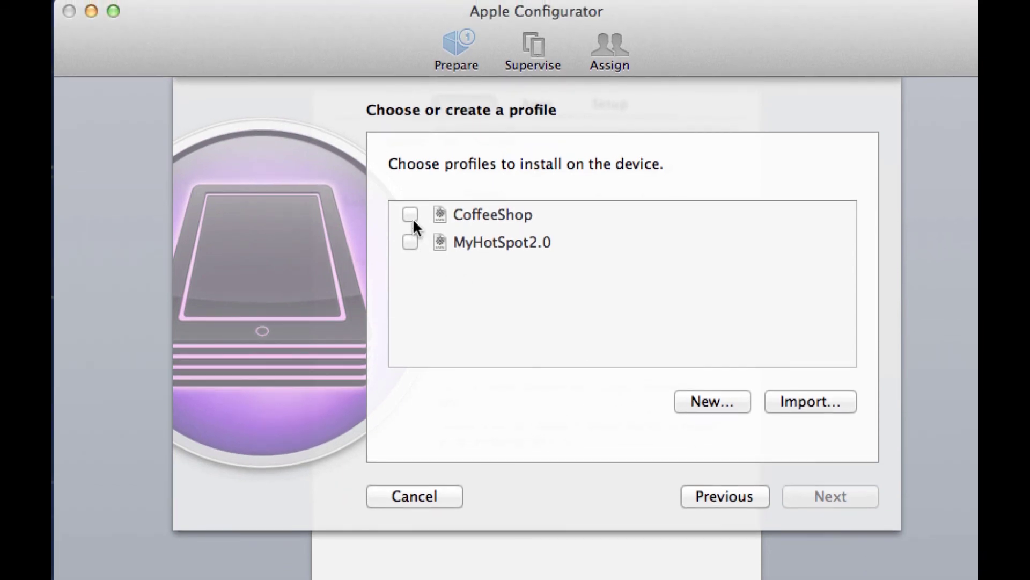
Step: Check CoffeeShop in the profile chooser and proceed to install it on the iPhone
click(410, 215)
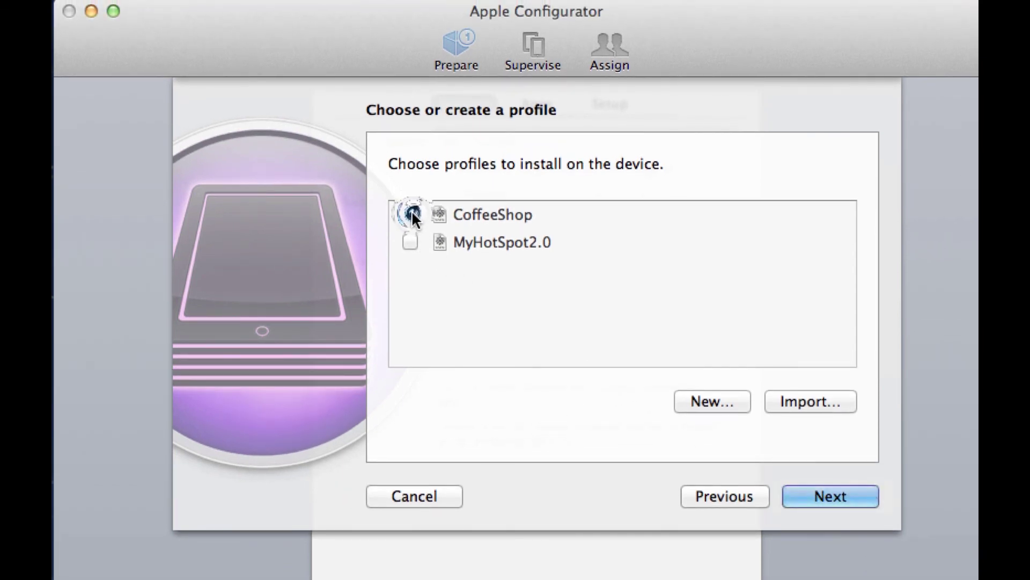
click(845, 495)
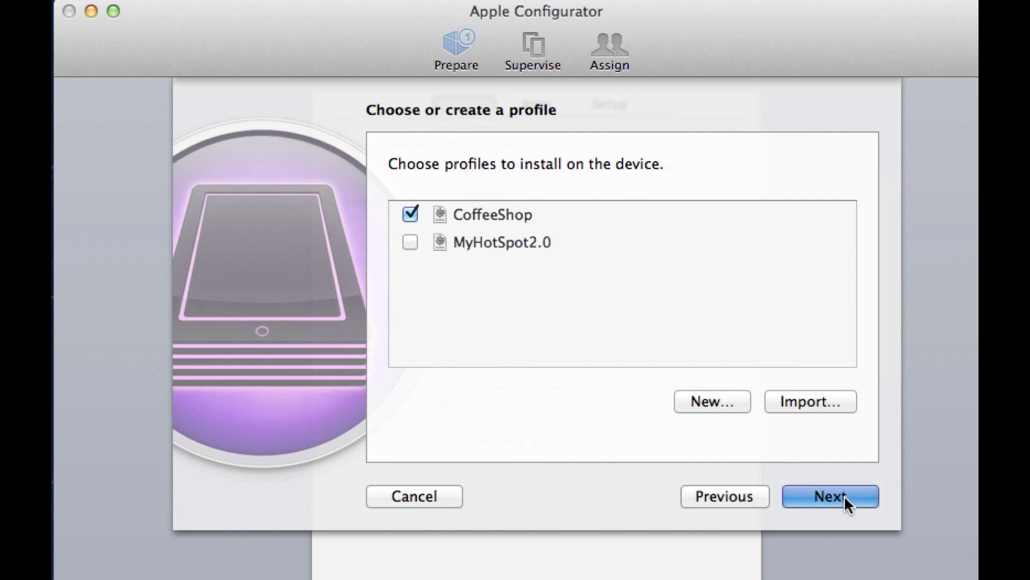